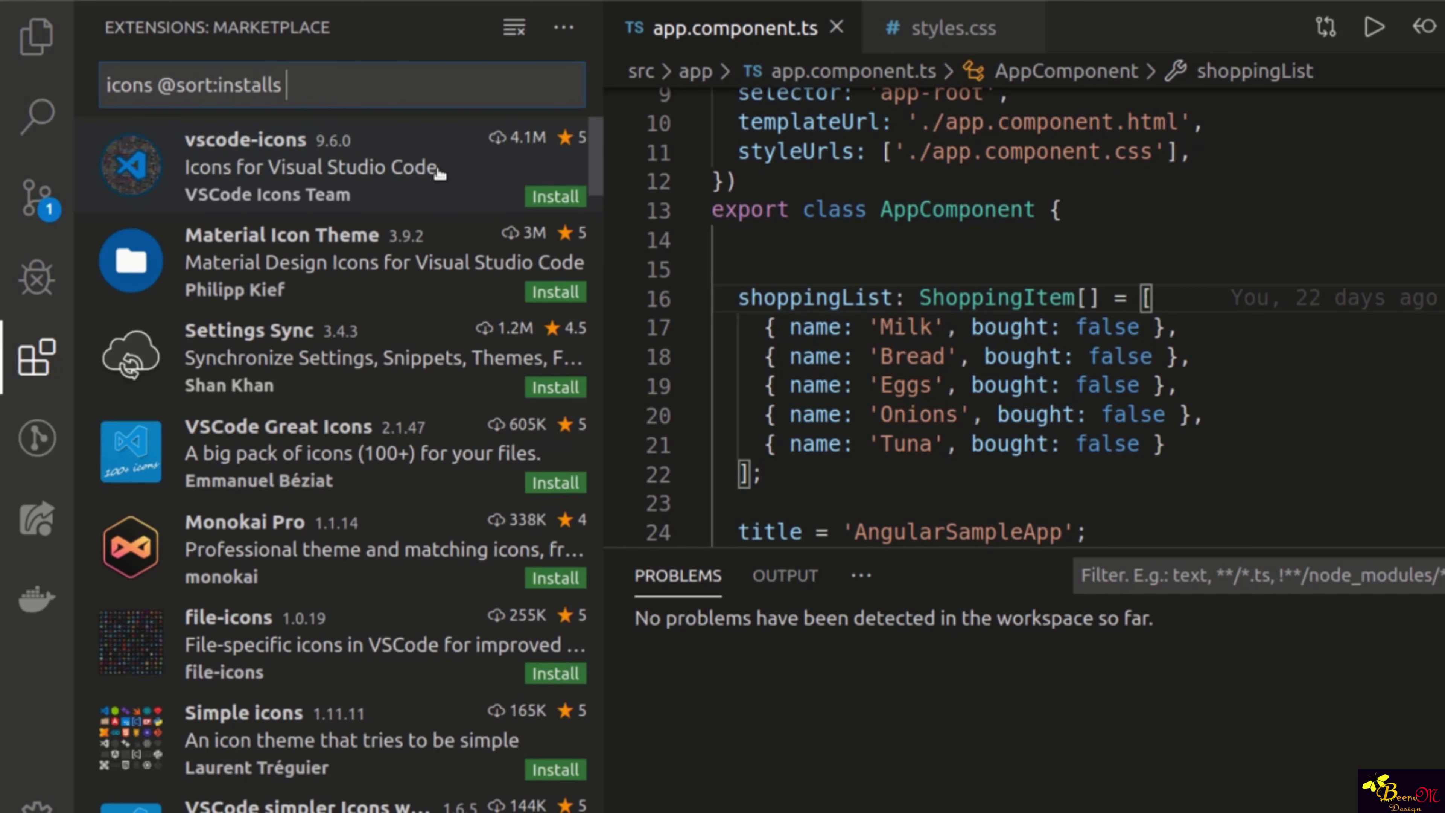
- Install the vscode-icons extension and set VSCode Icons as the file icon theme while the project's file explorer is shown
click(277, 175)
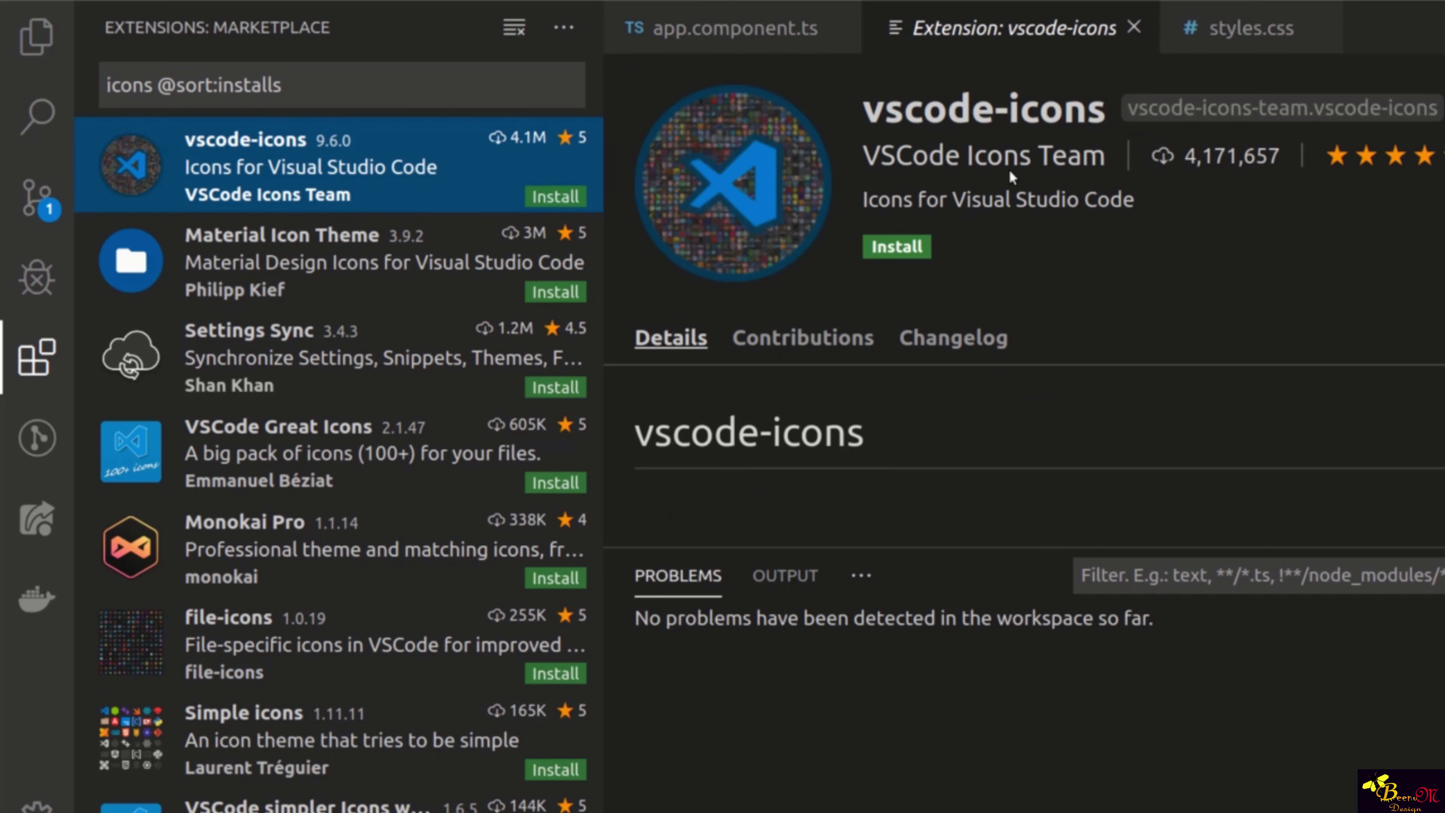
click(36, 36)
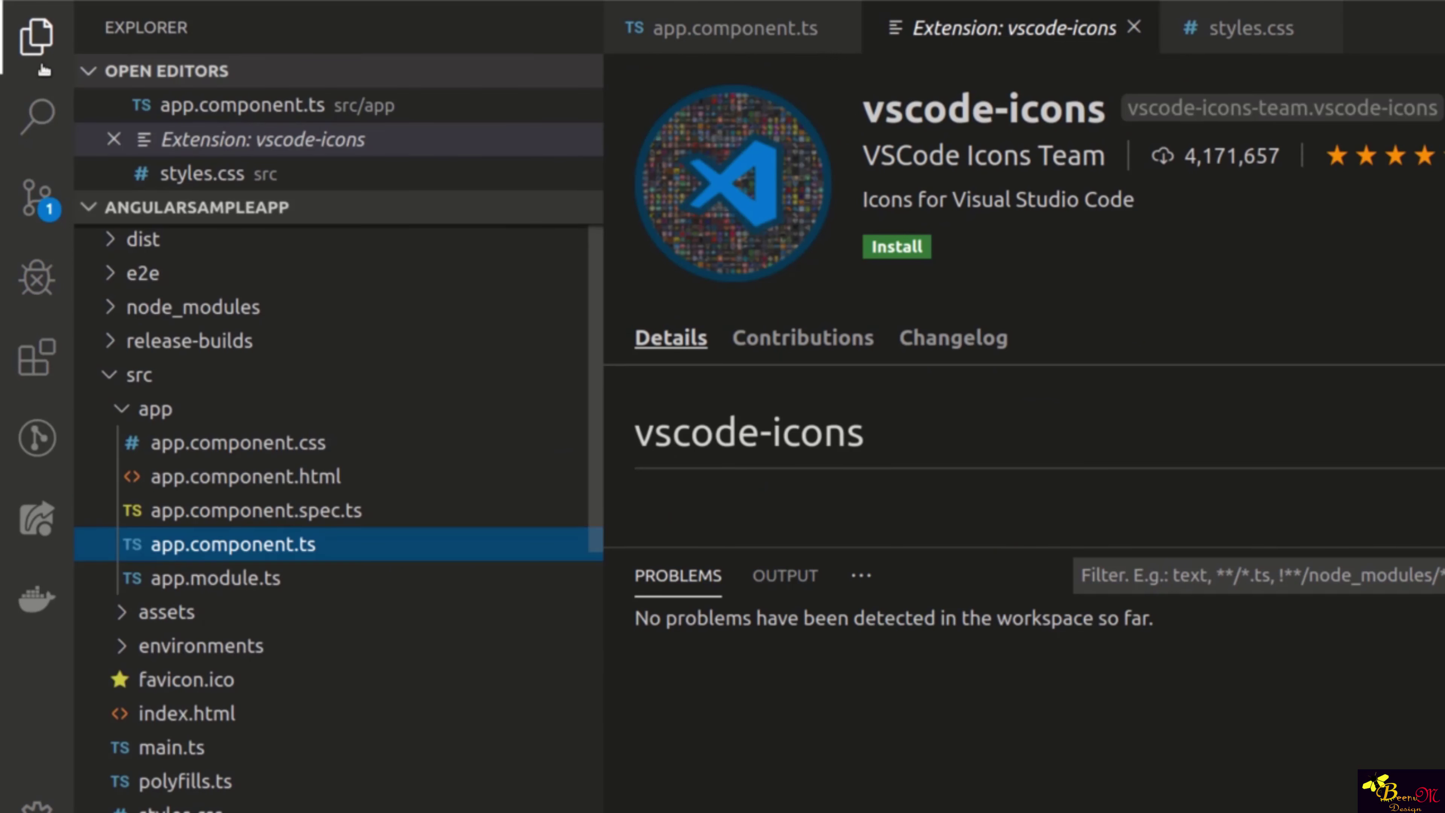
mouse_move(597, 258)
mouse_down()
mouse_move(597, 288)
mouse_move(597, 259)
mouse_up()
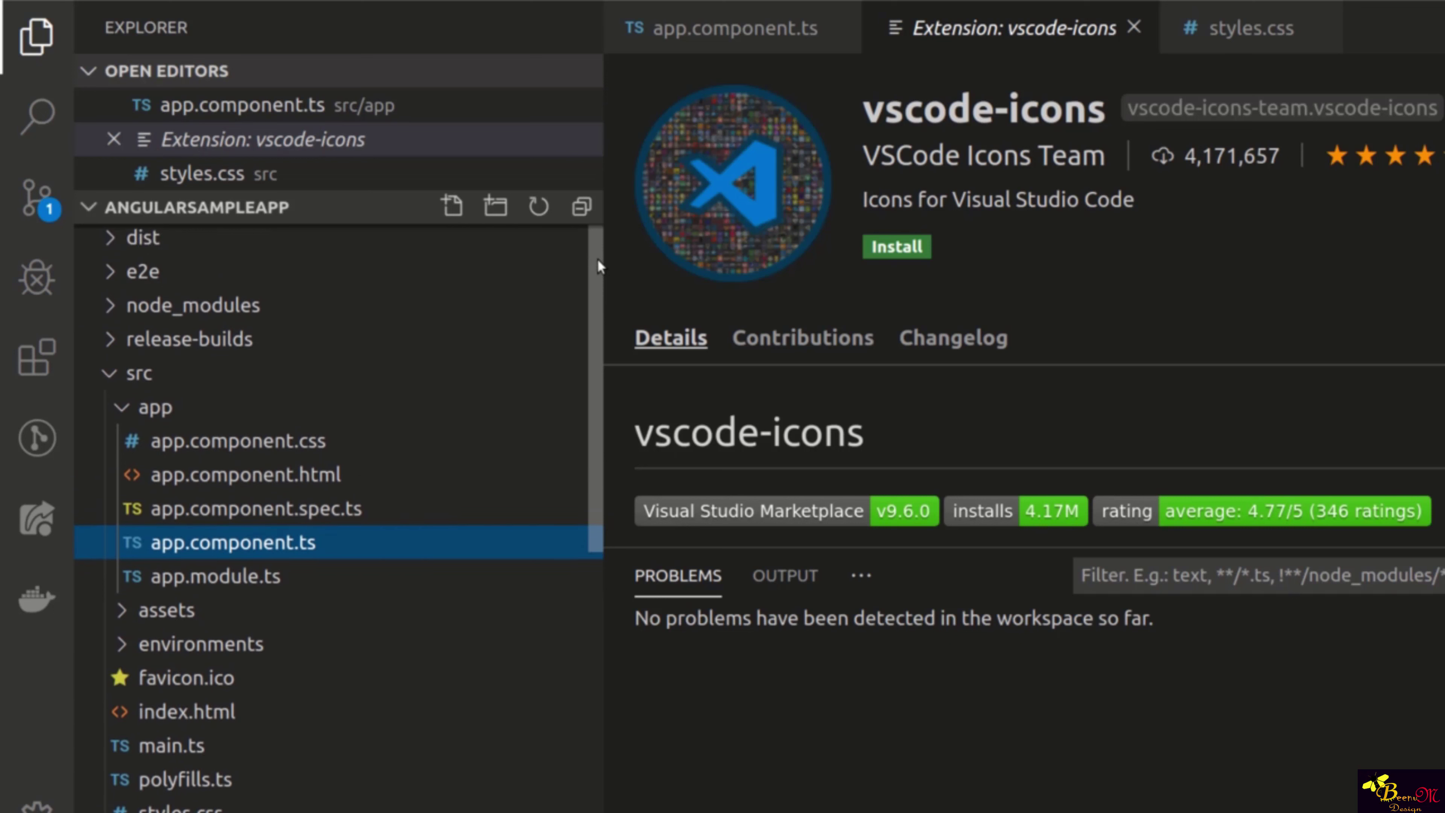
click(887, 249)
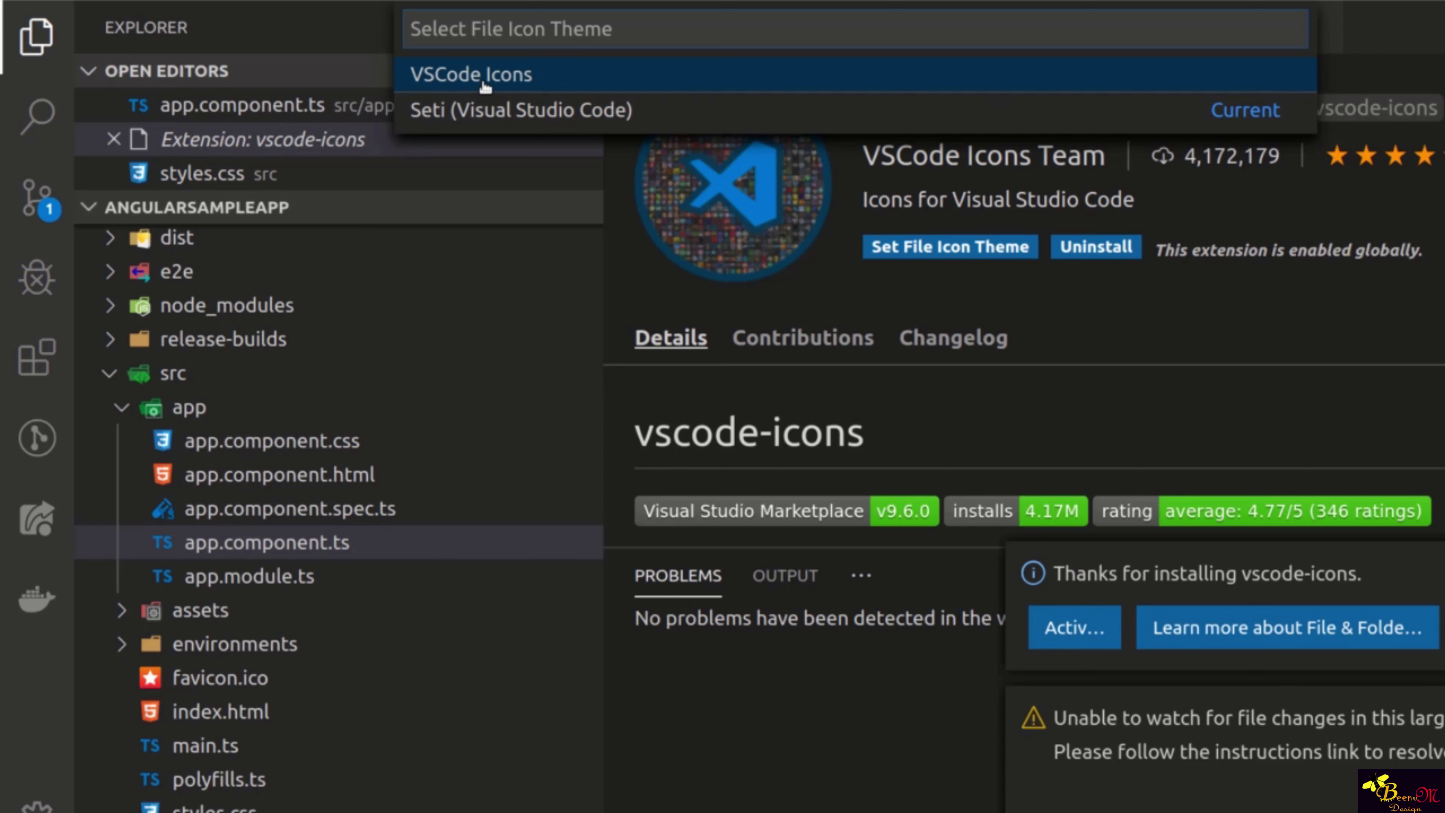
click(507, 76)
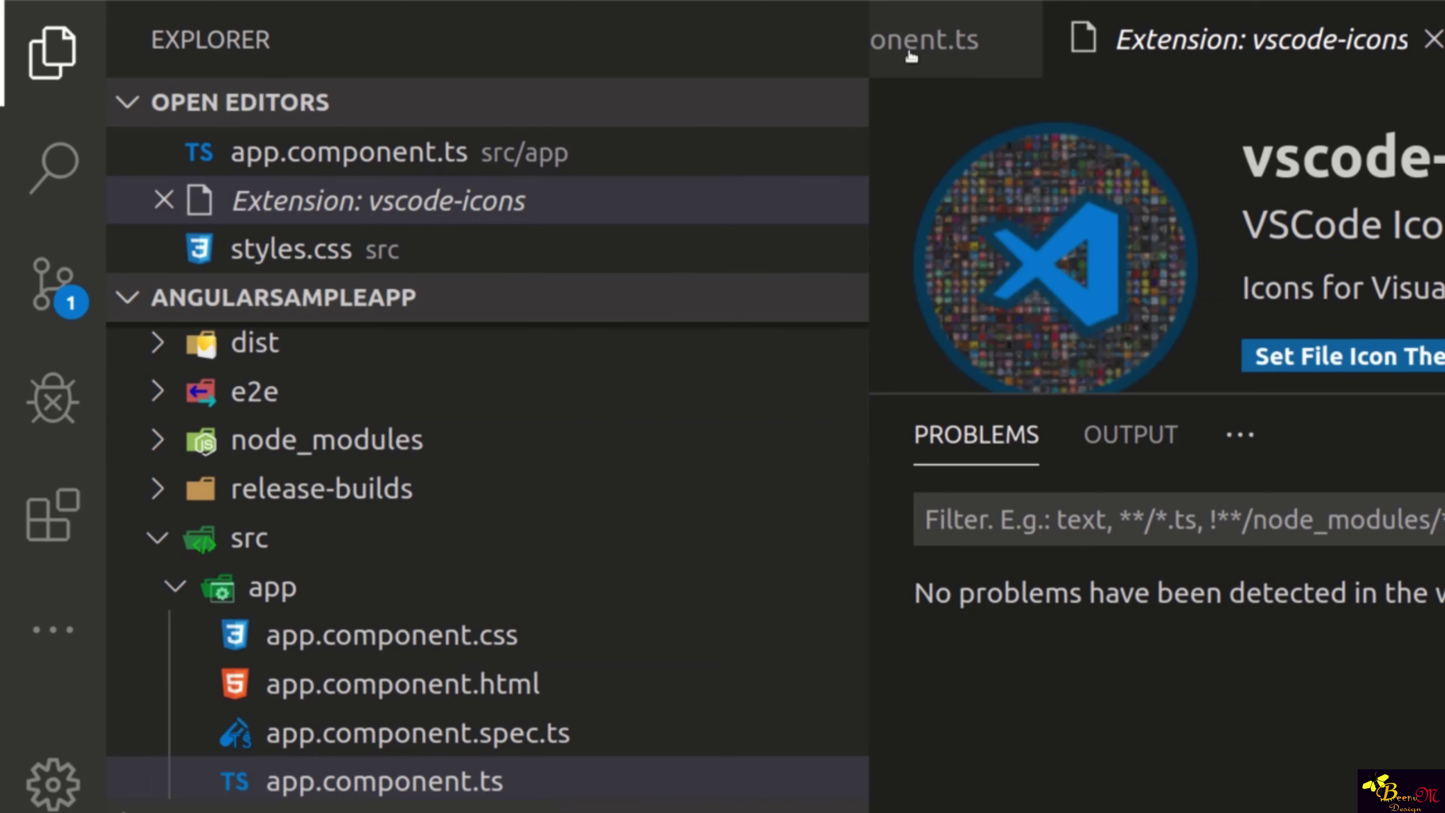
- Close the three open editors app.component.ts, Extension: vscode-icons and styles.css
middle_click(946, 41)
middle_click(946, 41)
middle_click(947, 41)
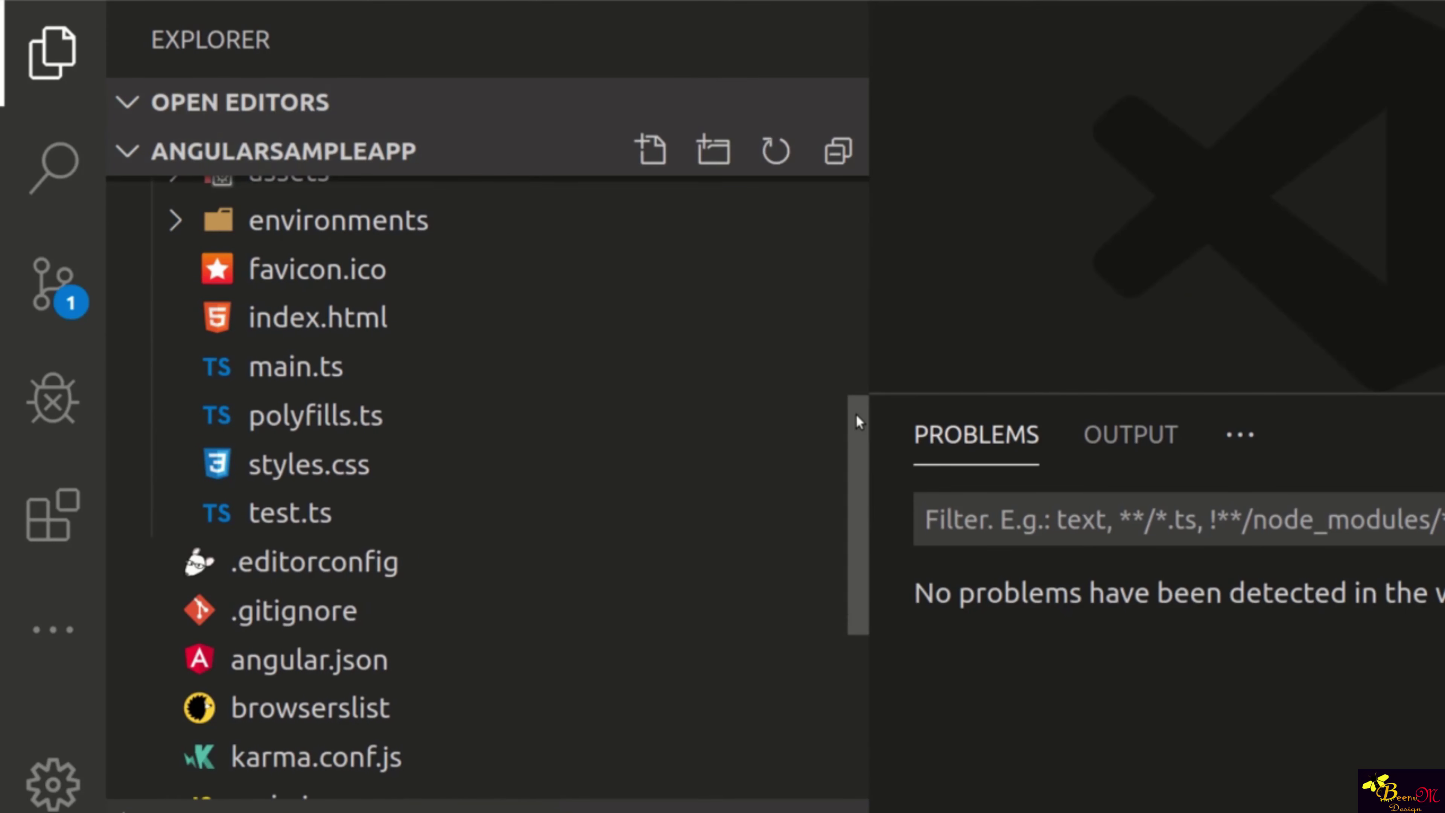
- Examine the file and folder icons throughout the AngularSampleApp tree, including the src folder's icon when collapsed and expanded
scroll(855, 413, up, 5)
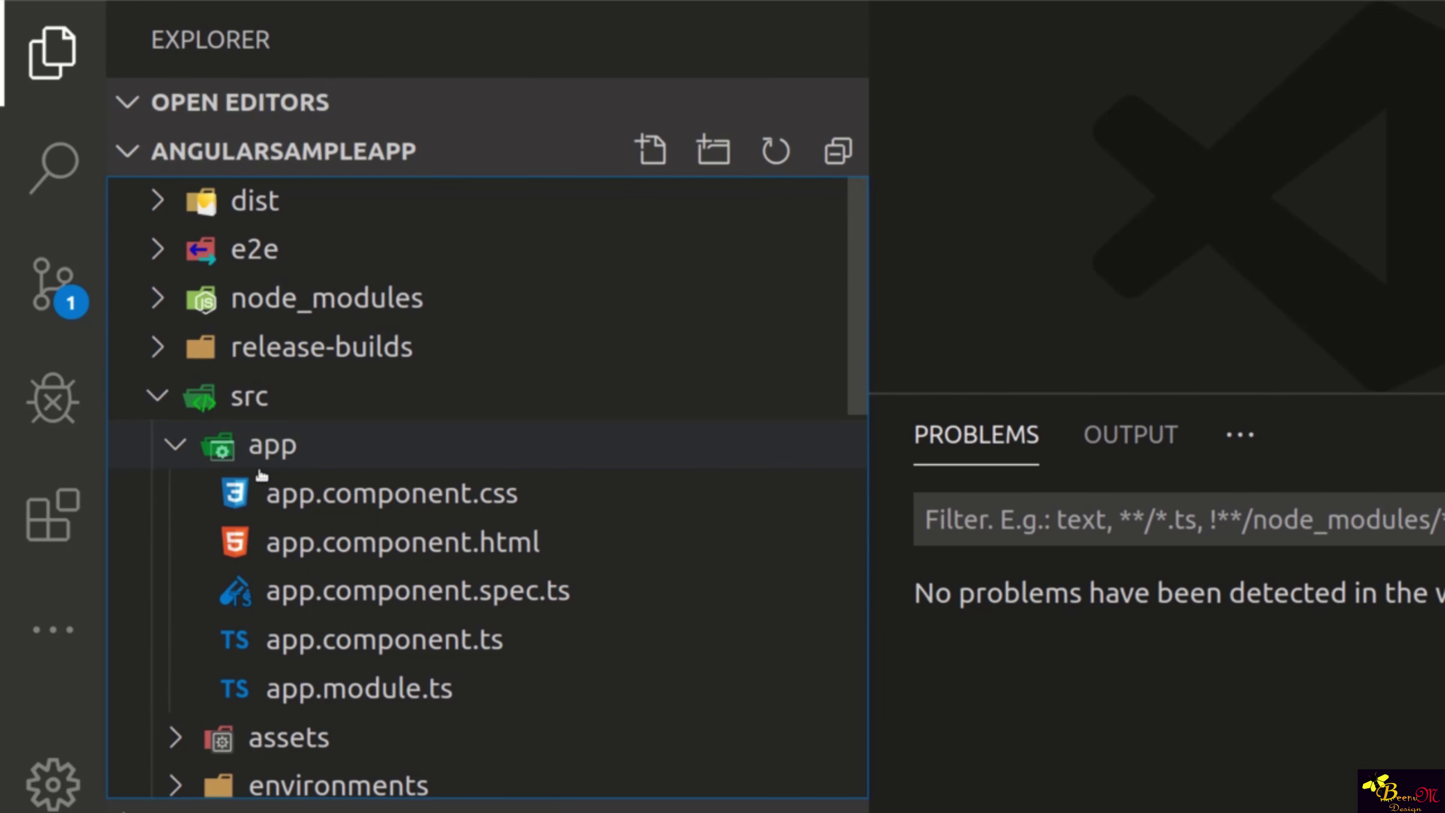
drag(853, 271, 848, 336)
click(204, 244)
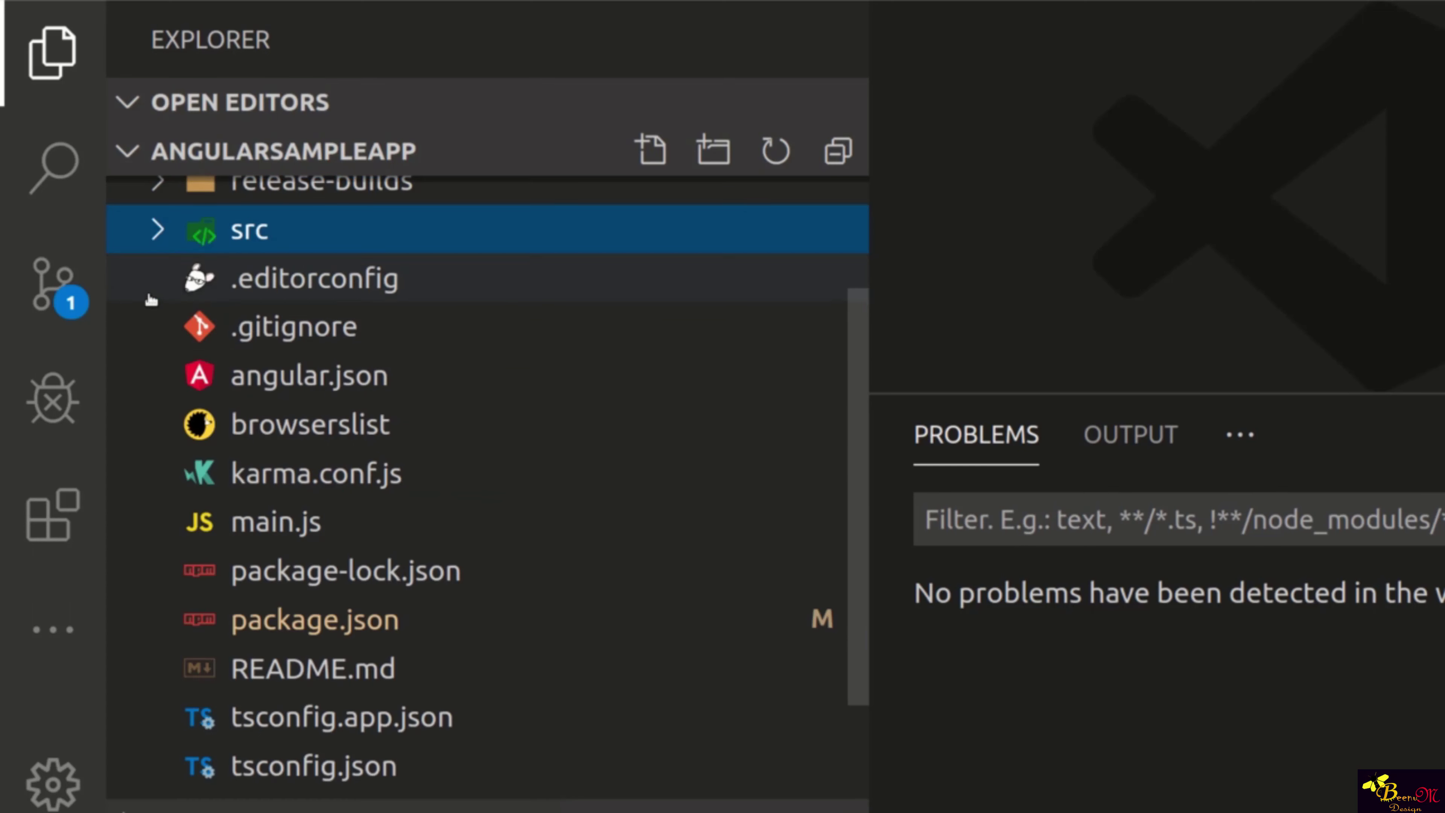
click(162, 244)
click(164, 245)
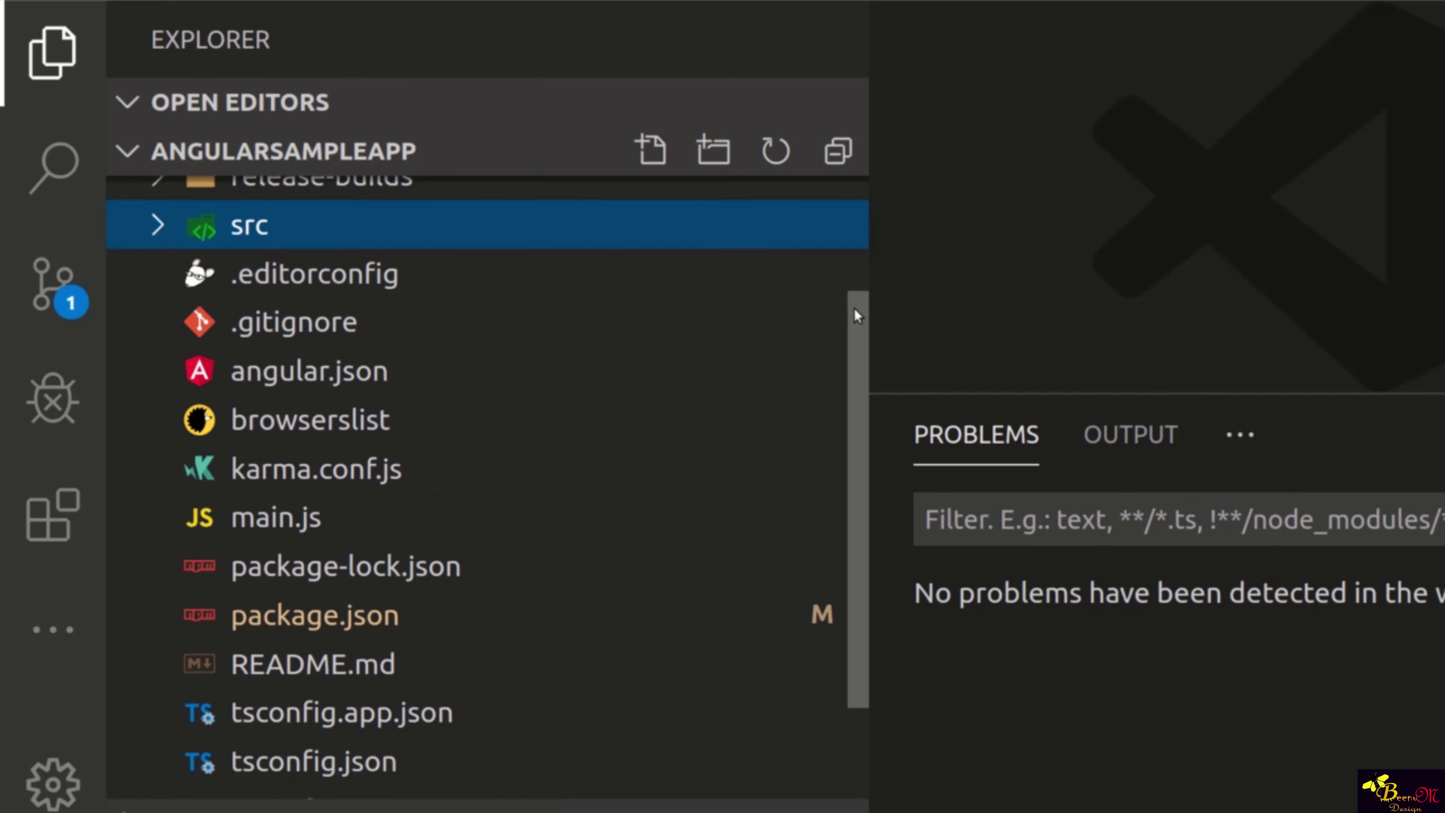
drag(858, 313, 855, 282)
click(119, 263)
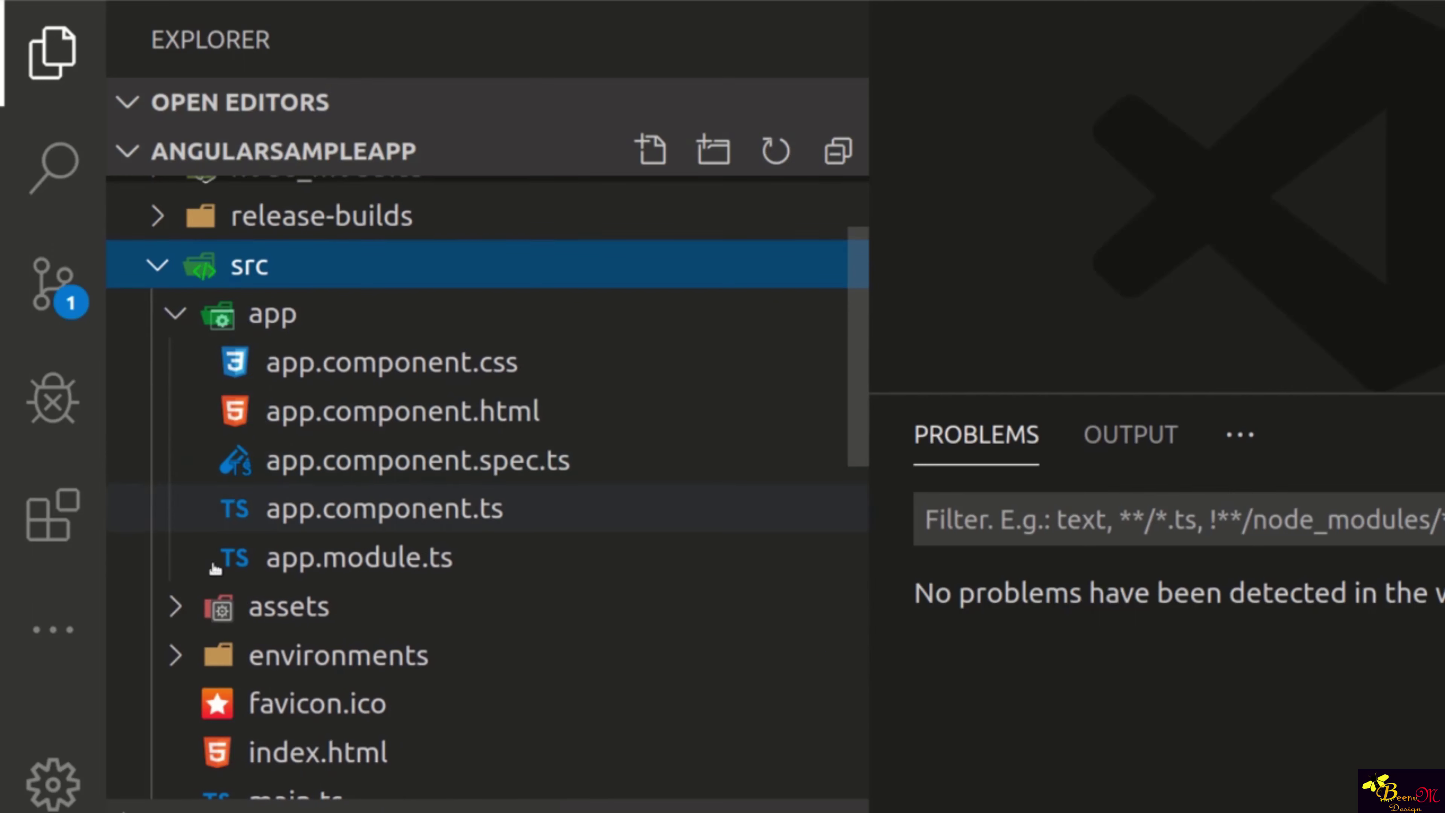
drag(852, 336, 848, 736)
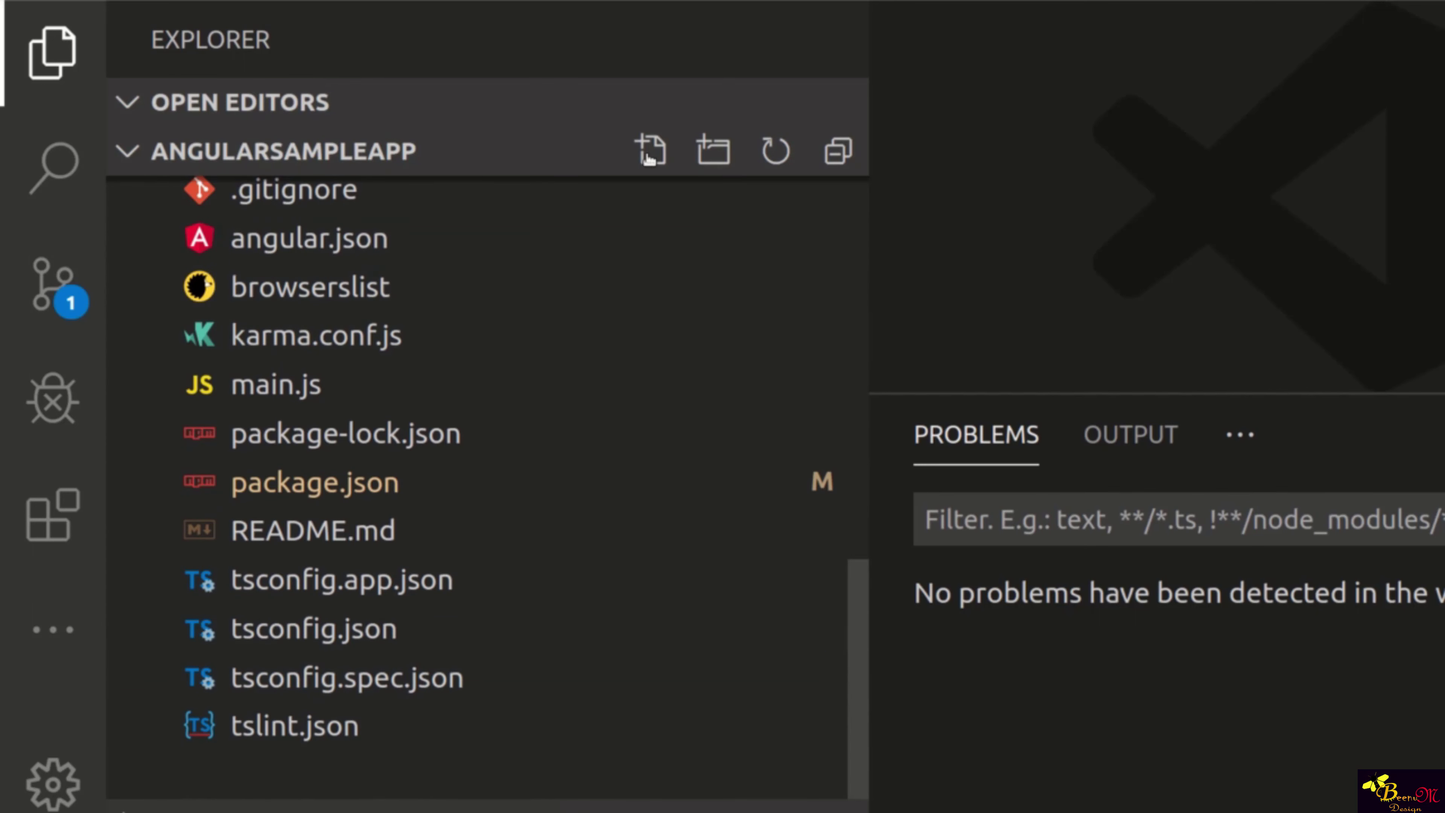
- Start a new file in the src folder, try the name index.html to preview its icon, and clear the name
click(650, 149)
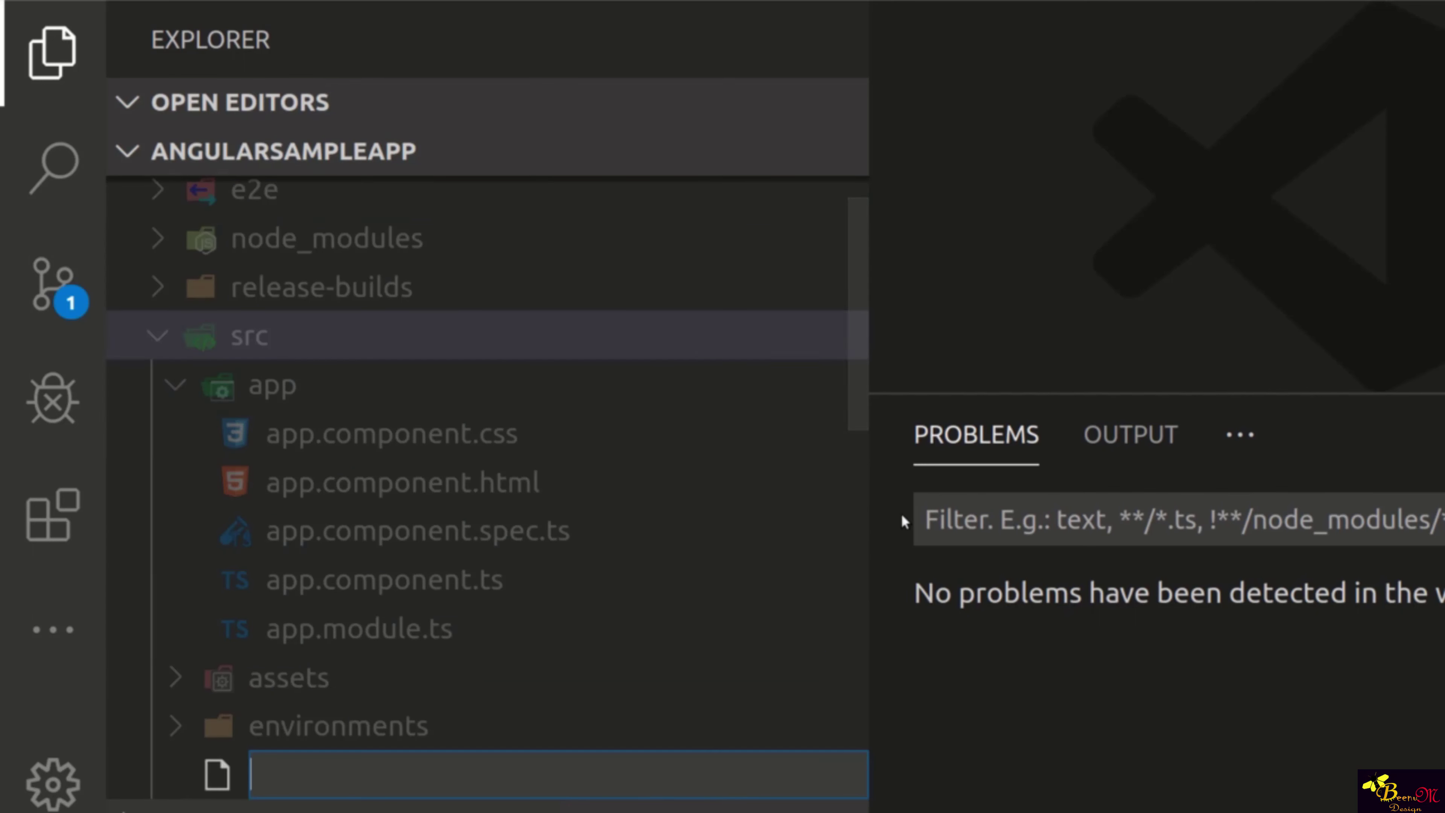
drag(862, 365, 862, 442)
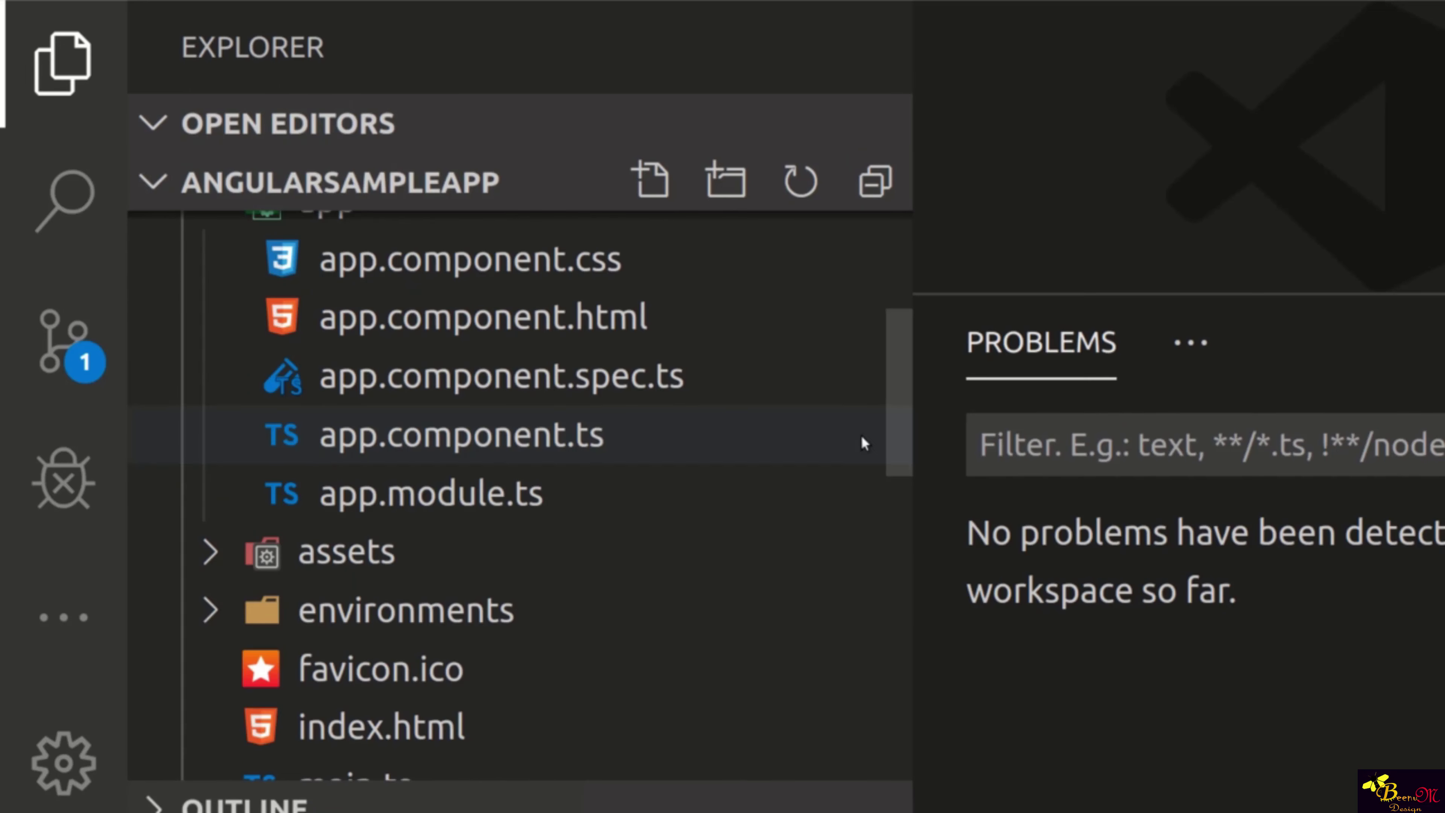
click(651, 181)
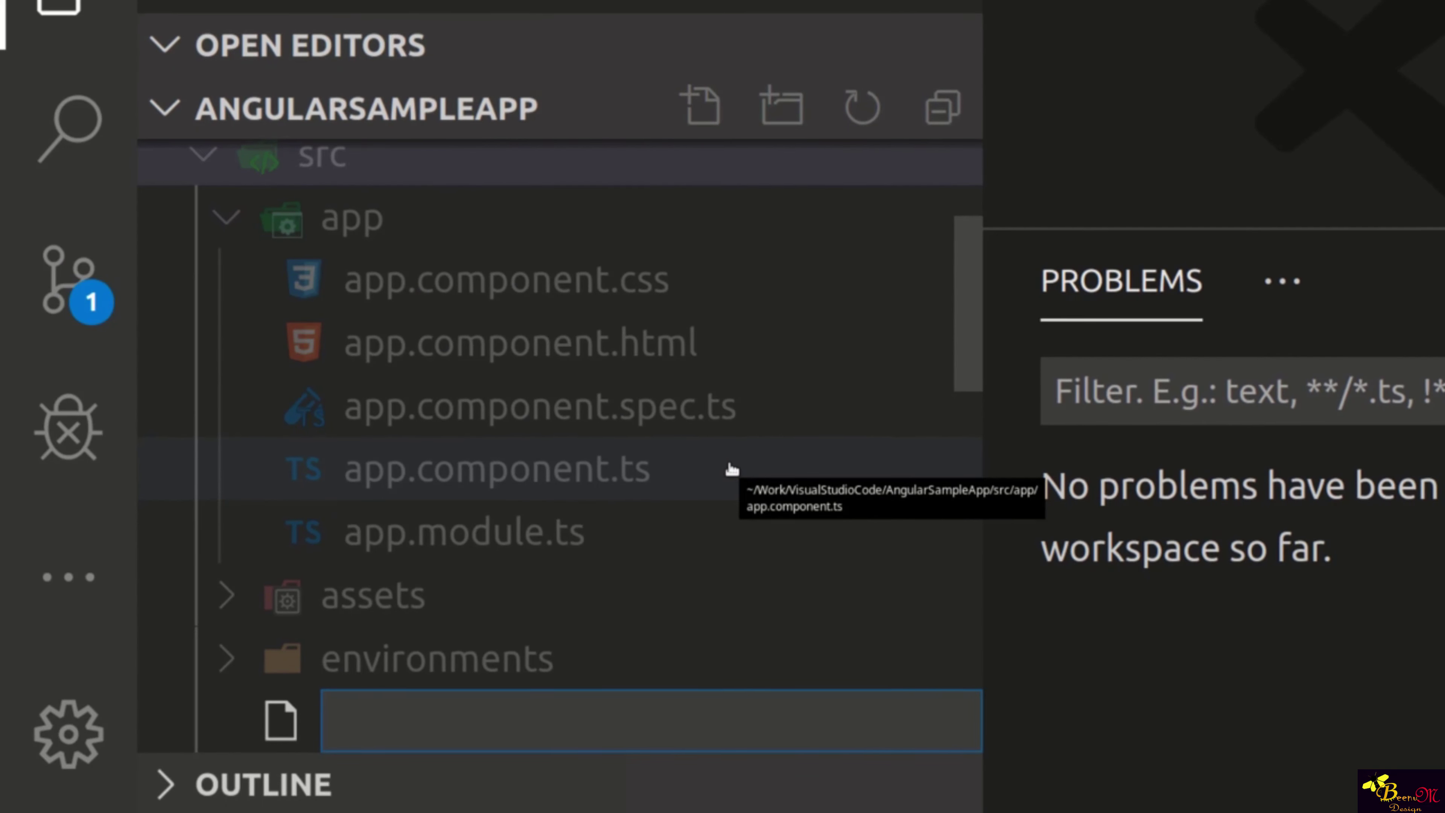
text(index.h)
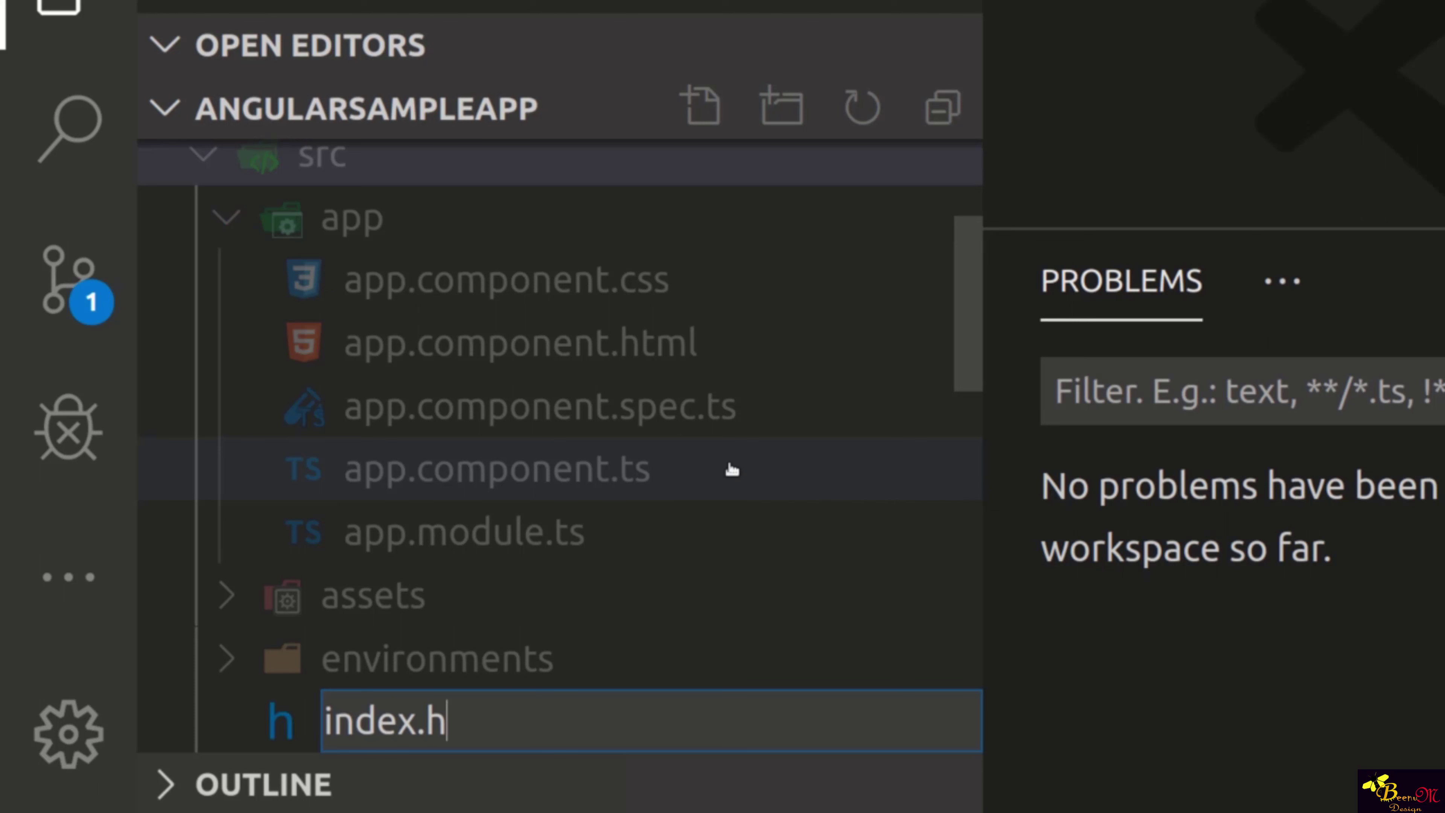
text(tml)
key(BackSpace)
key(BackSpace)
key(BackSpace)
key(BackSpace)
key(BackSpace)
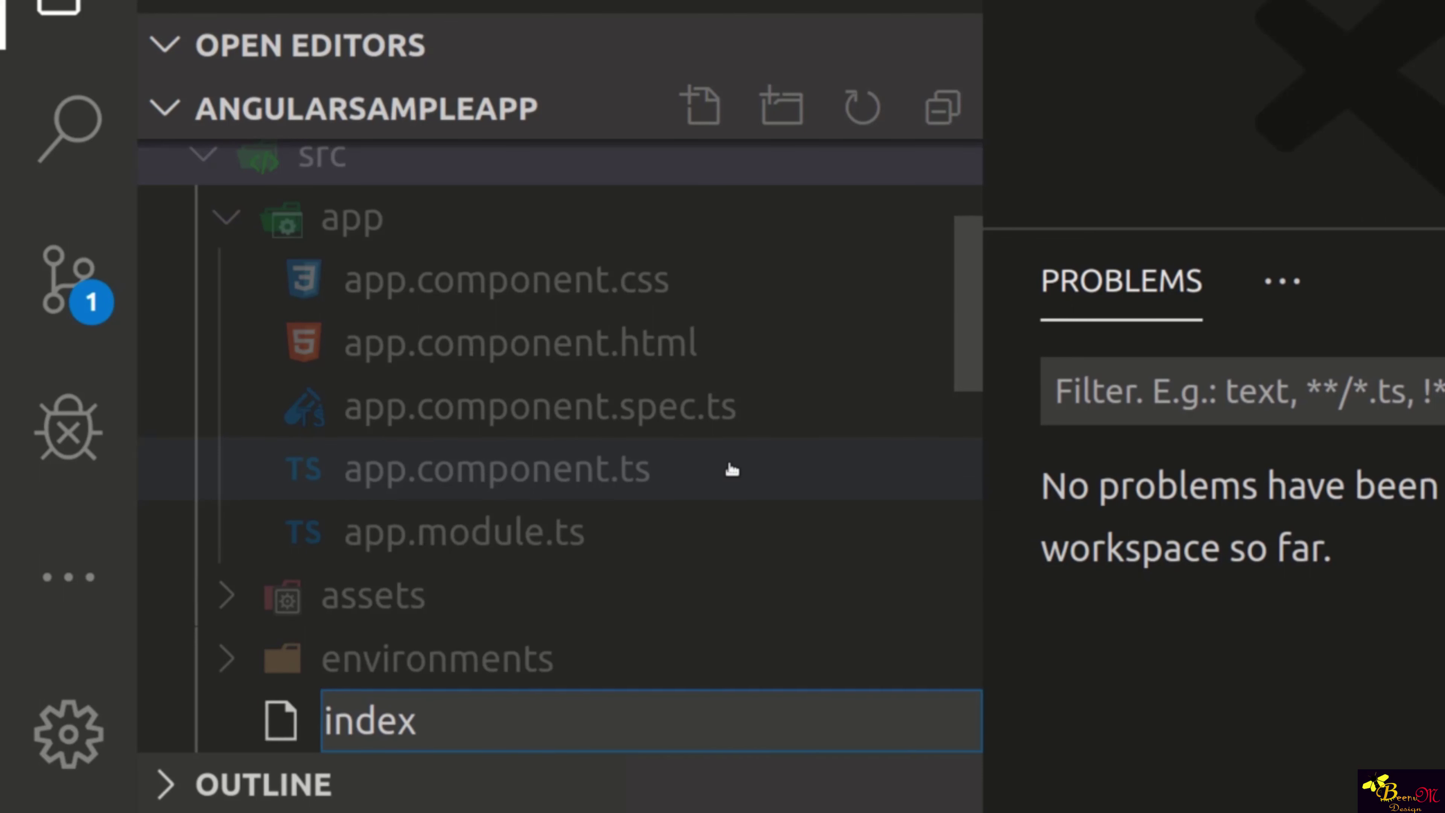
key(BackSpace)
key(BackSpace)
key(BackSpace)
key(BackSpace)
key(BackSpace)
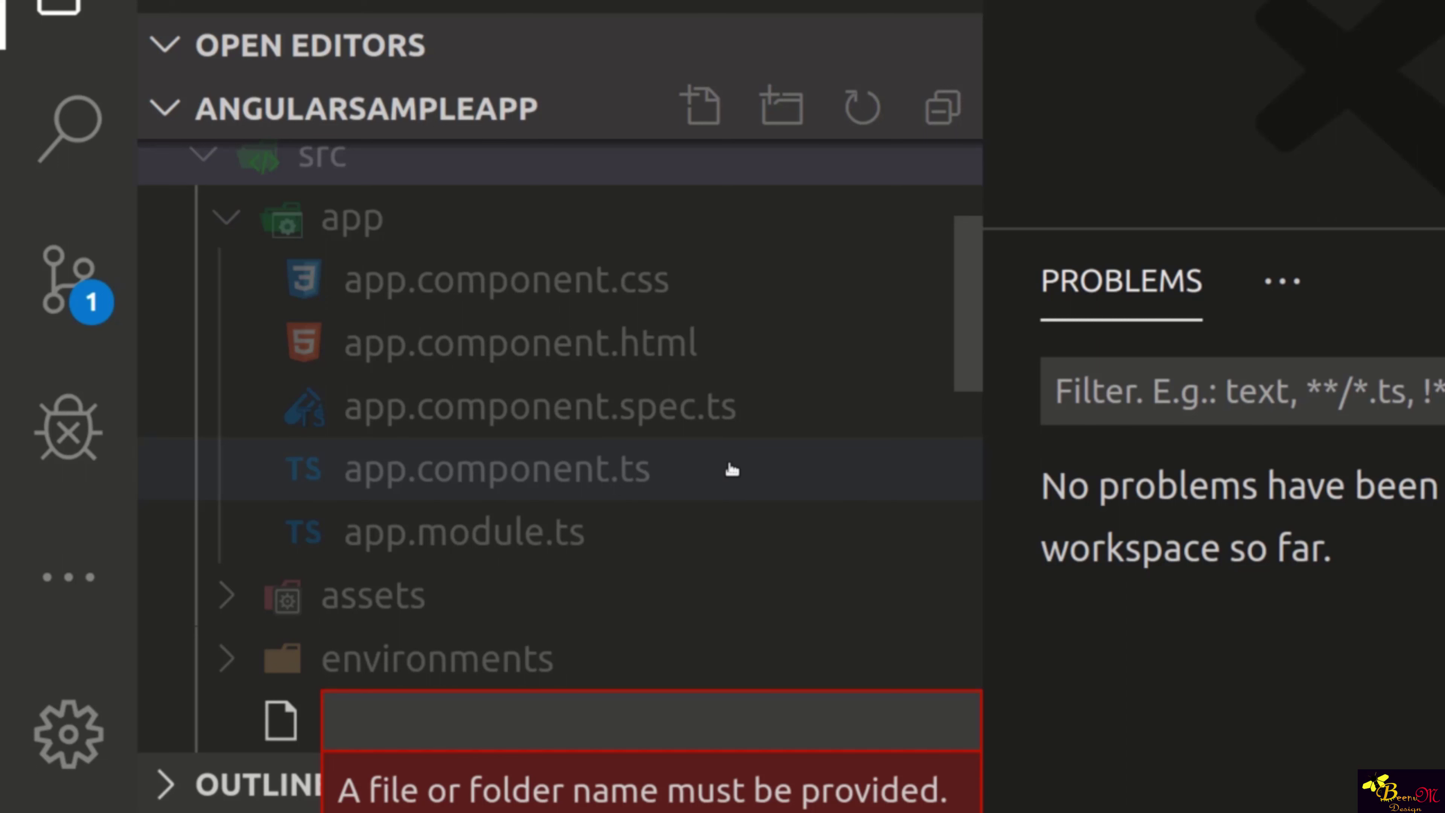
- Try the names test.js, test.test.js and test.test.ts for the new file to preview their icons
text(test.js)
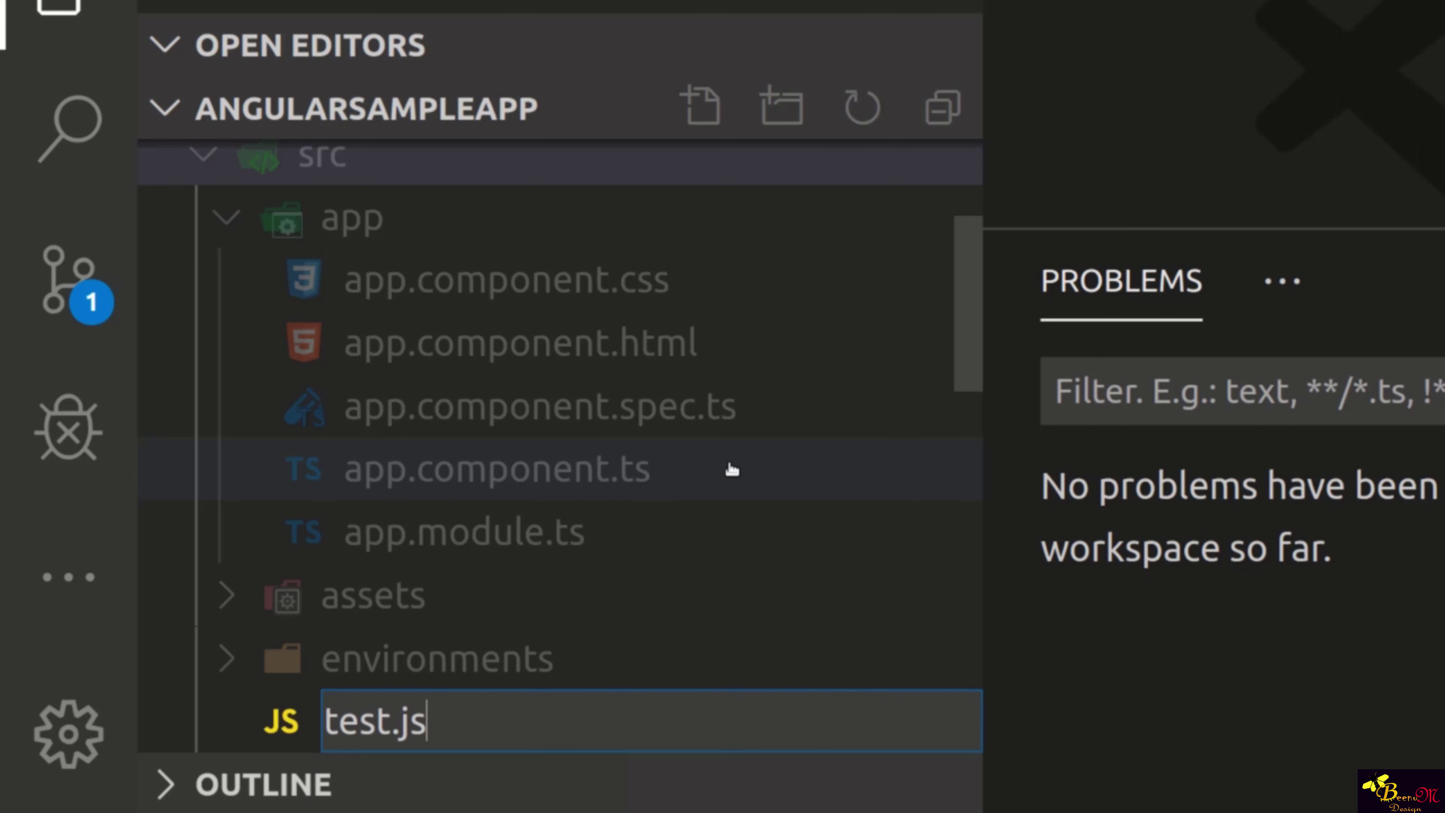
key(BackSpace)
key(BackSpace)
text(test)
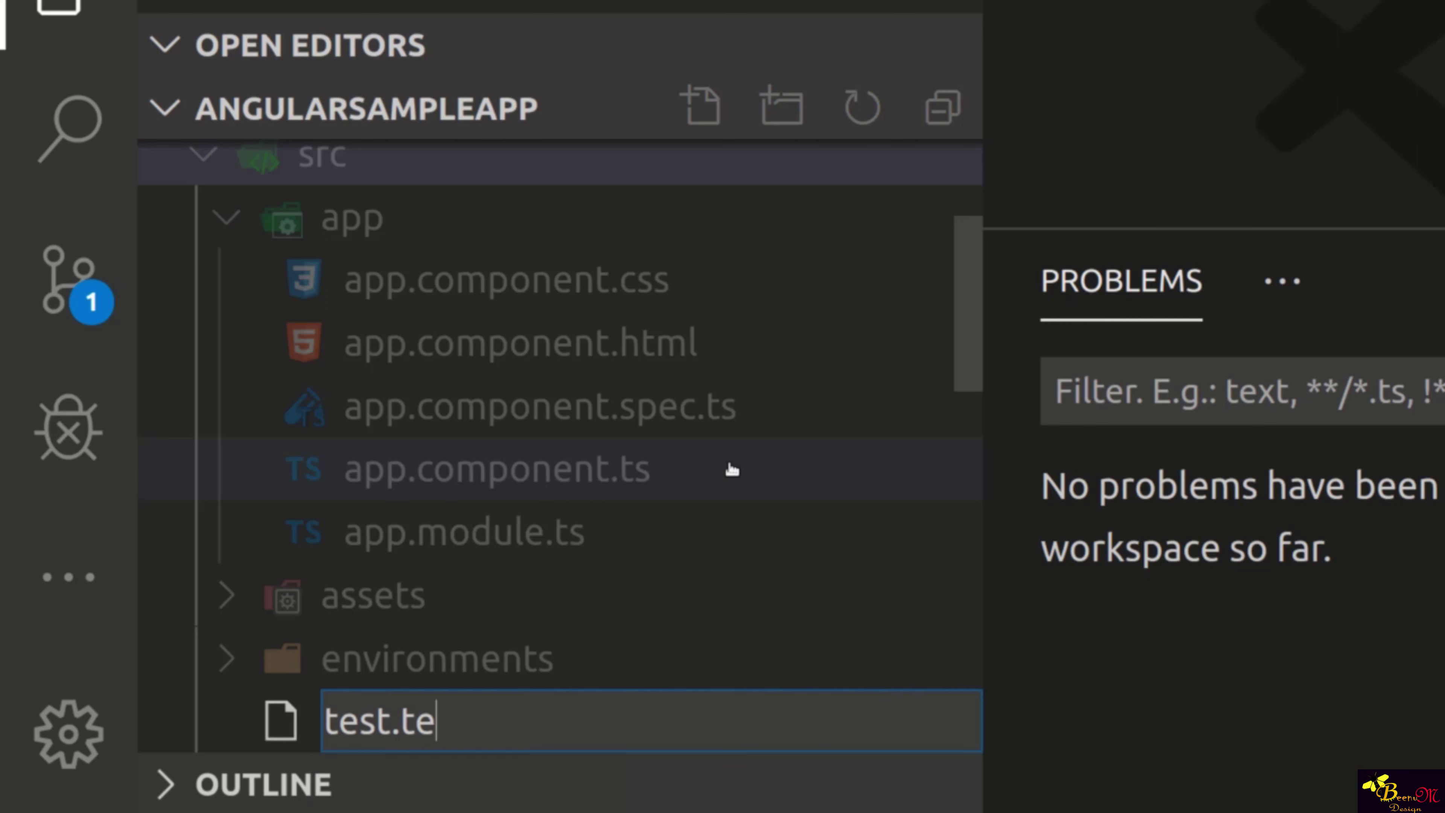
text(.js)
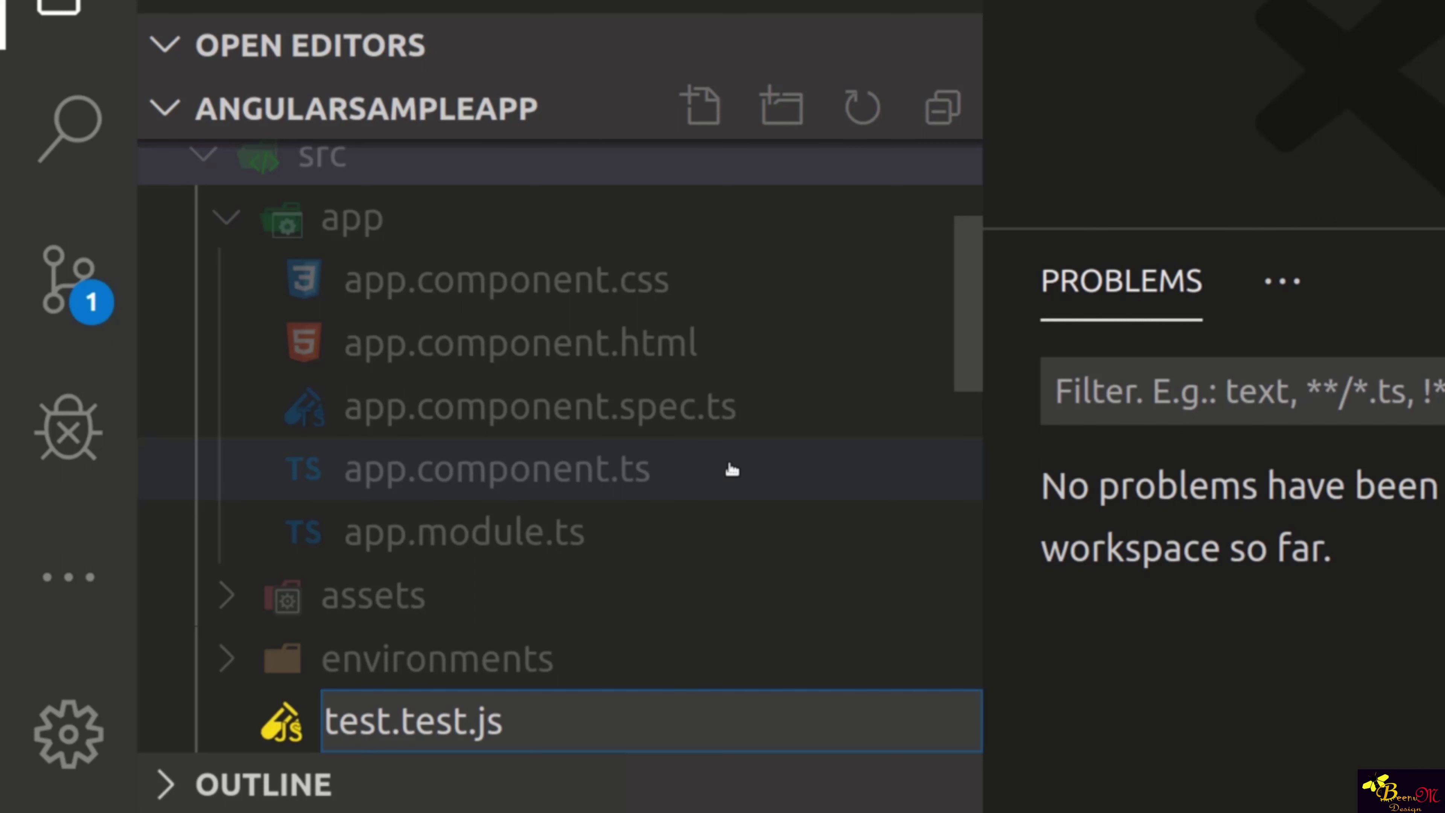
key(BackSpace)
key(BackSpace)
text(ts)
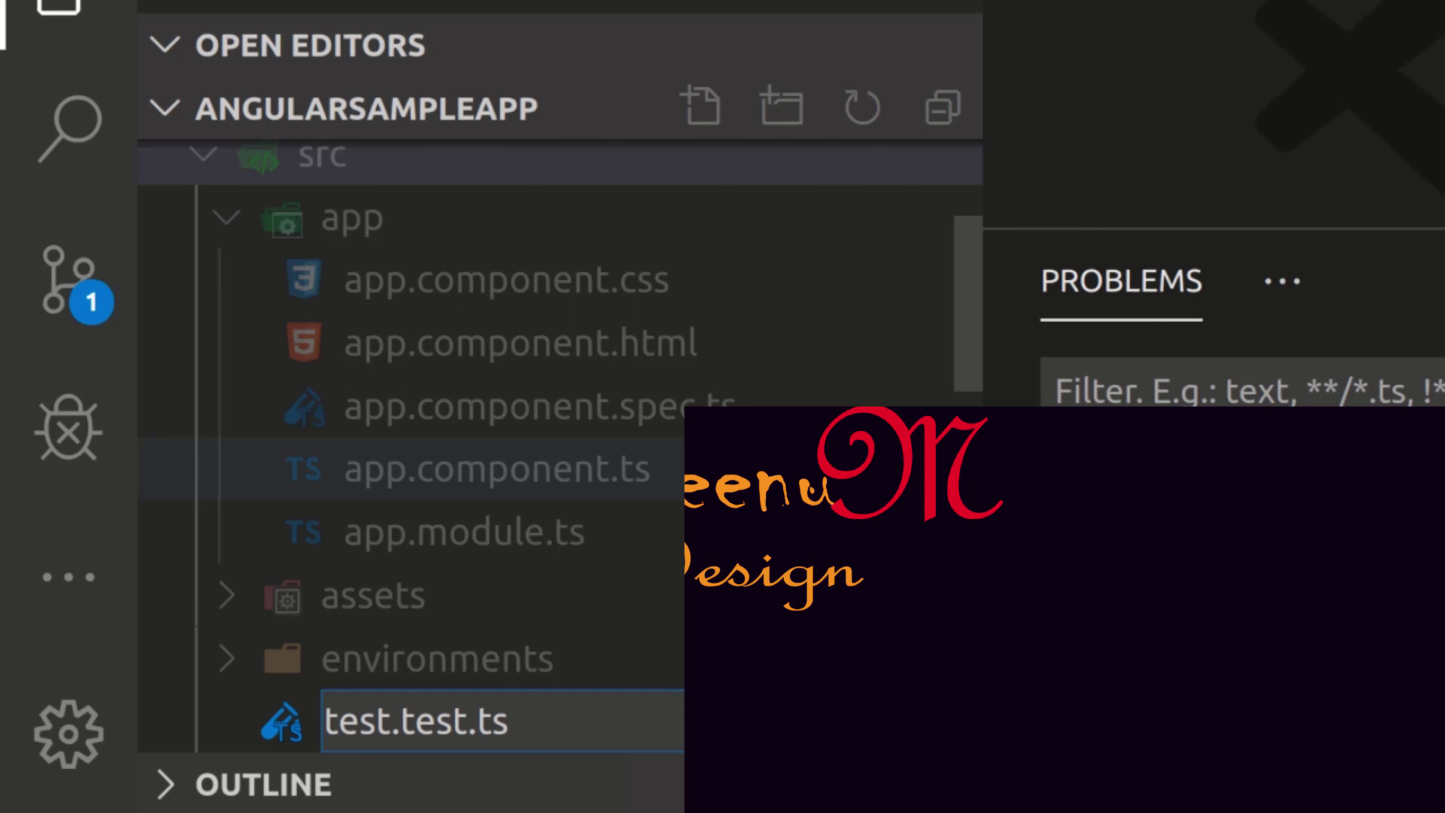
- Try the extensions java and class for the new test file to preview their icons
key(BackSpace)
key(BackSpace)
key(BackSpace)
key(BackSpace)
key(BackSpace)
key(BackSpace)
key(BackSpace)
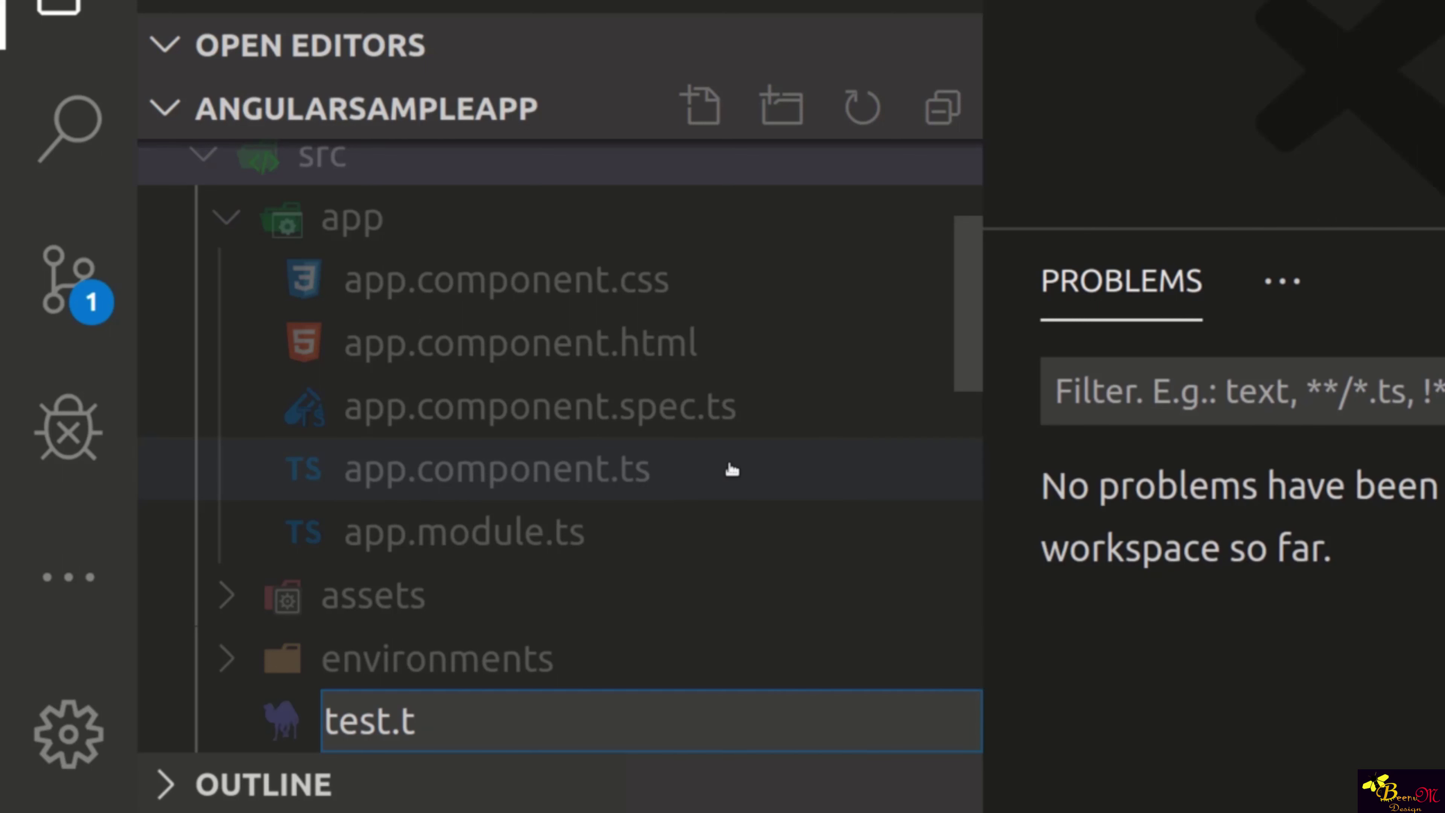
text(java)
key(BackSpace)
key(BackSpace)
key(BackSpace)
key(BackSpace)
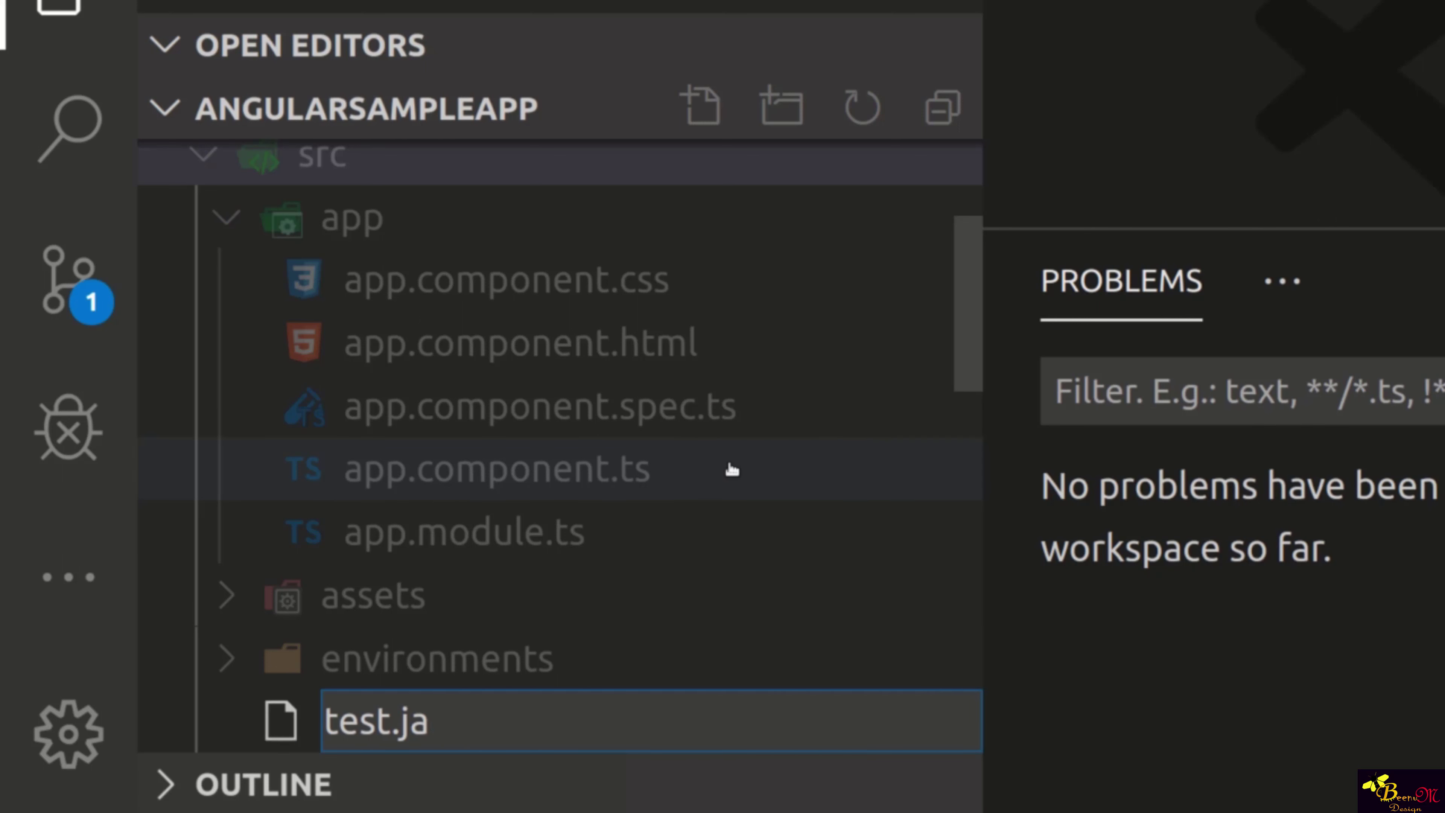
text(class)
key(BackSpace)
key(BackSpace)
key(BackSpace)
key(BackSpace)
key(BackSpace)
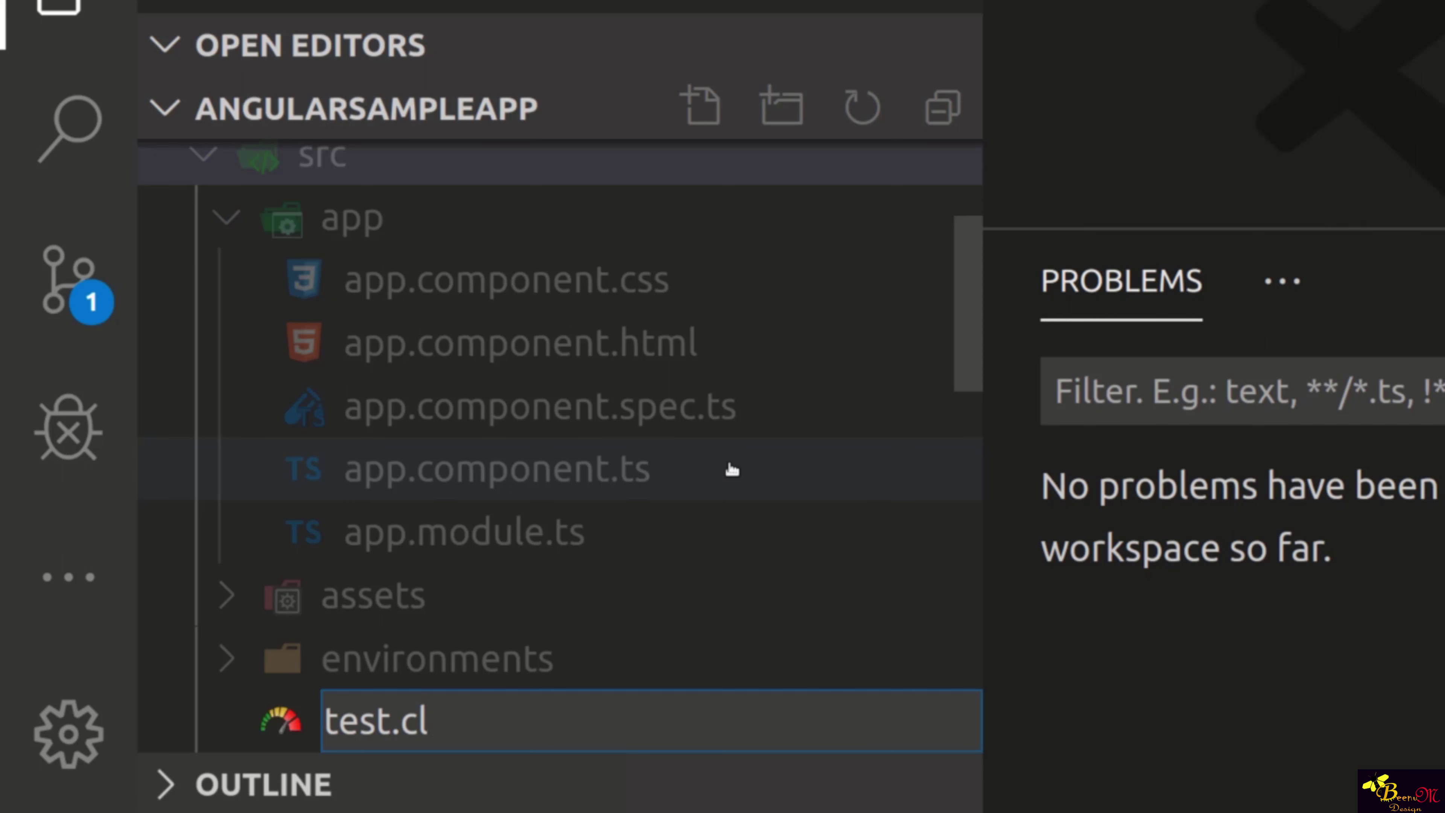
- Preview the icons for test.cpp and test.pug, and cancel creating the new file
text(cpp)
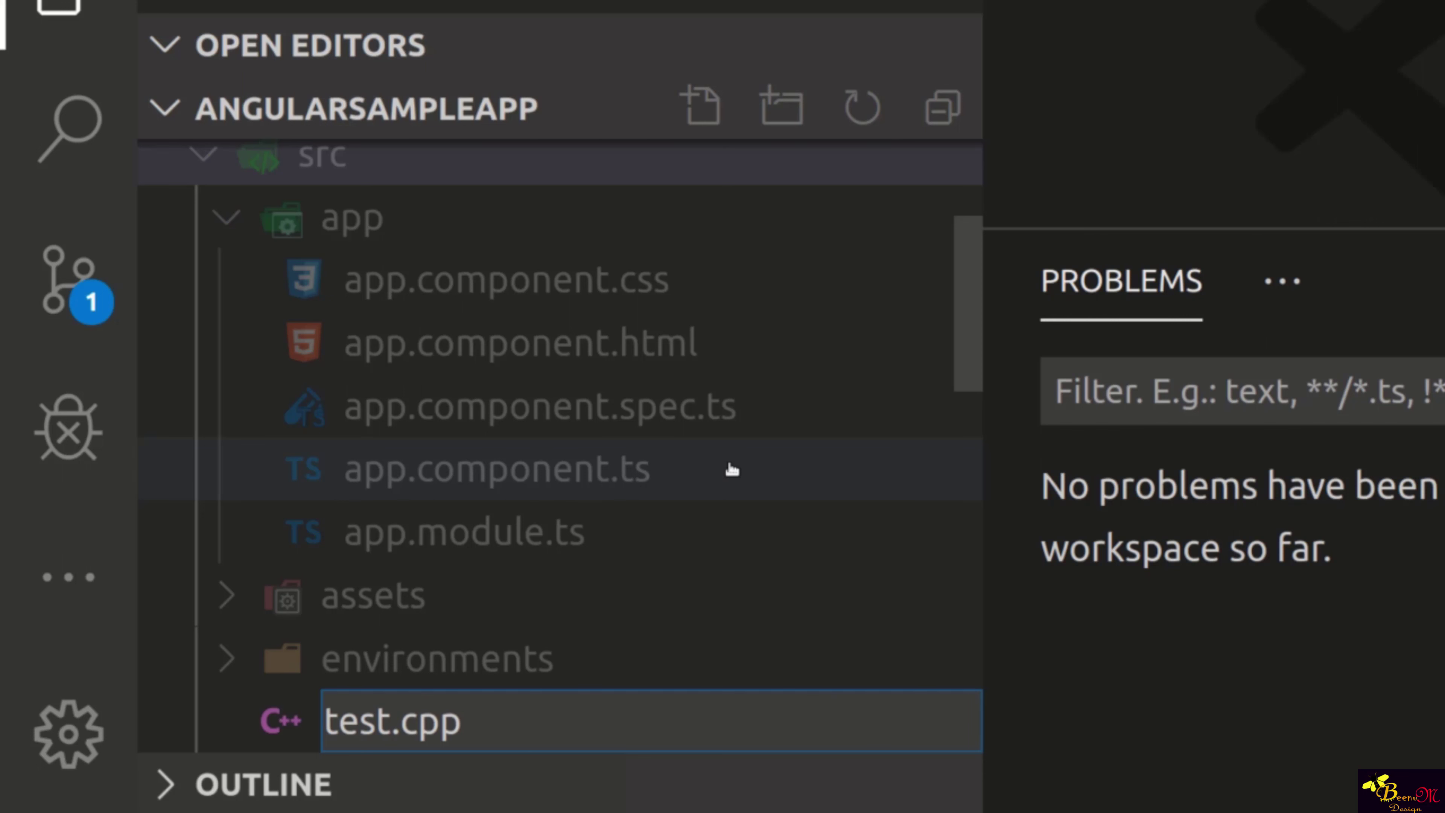
key(BackSpace)
key(BackSpace)
key(BackSpace)
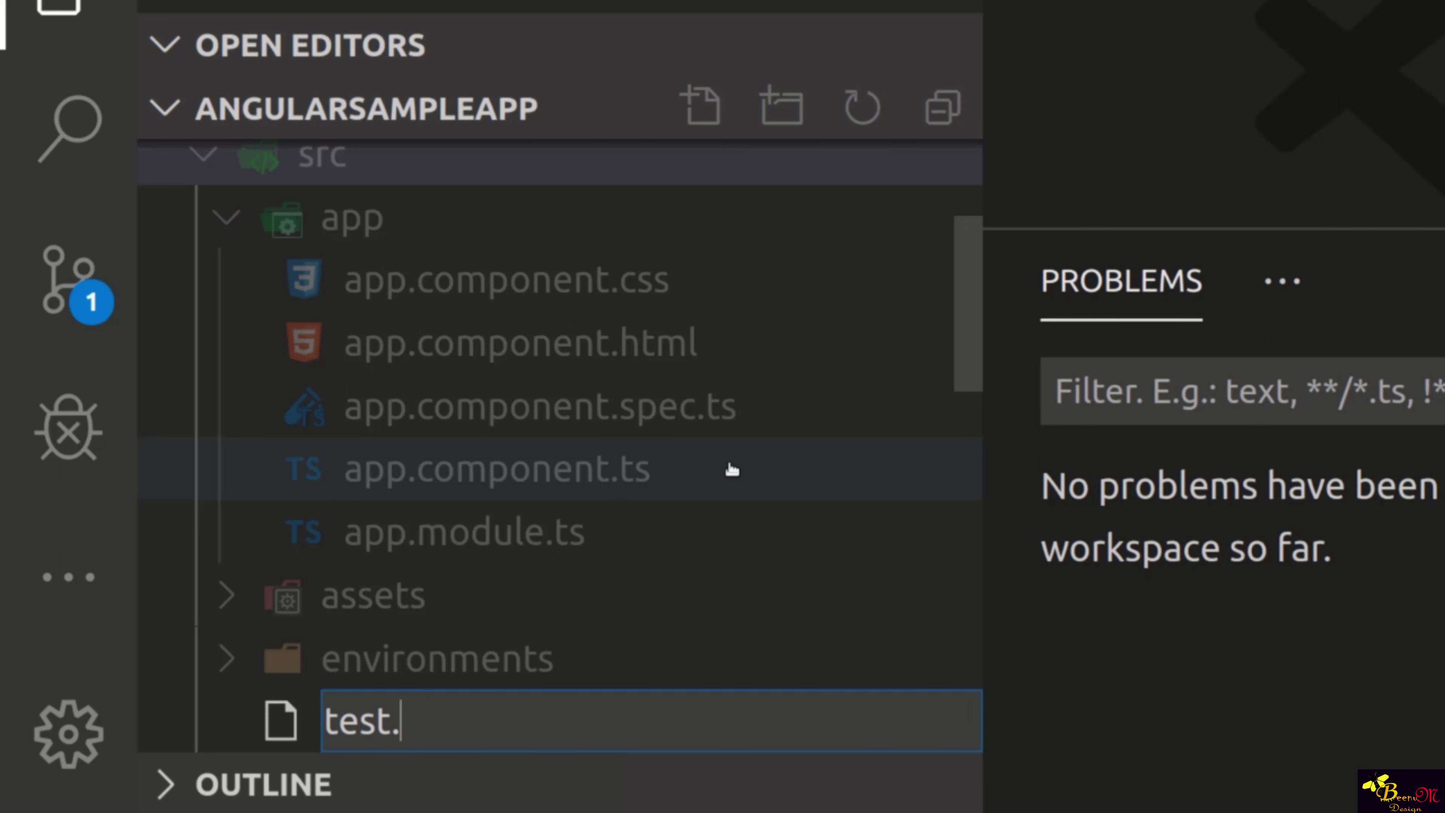
text(pug)
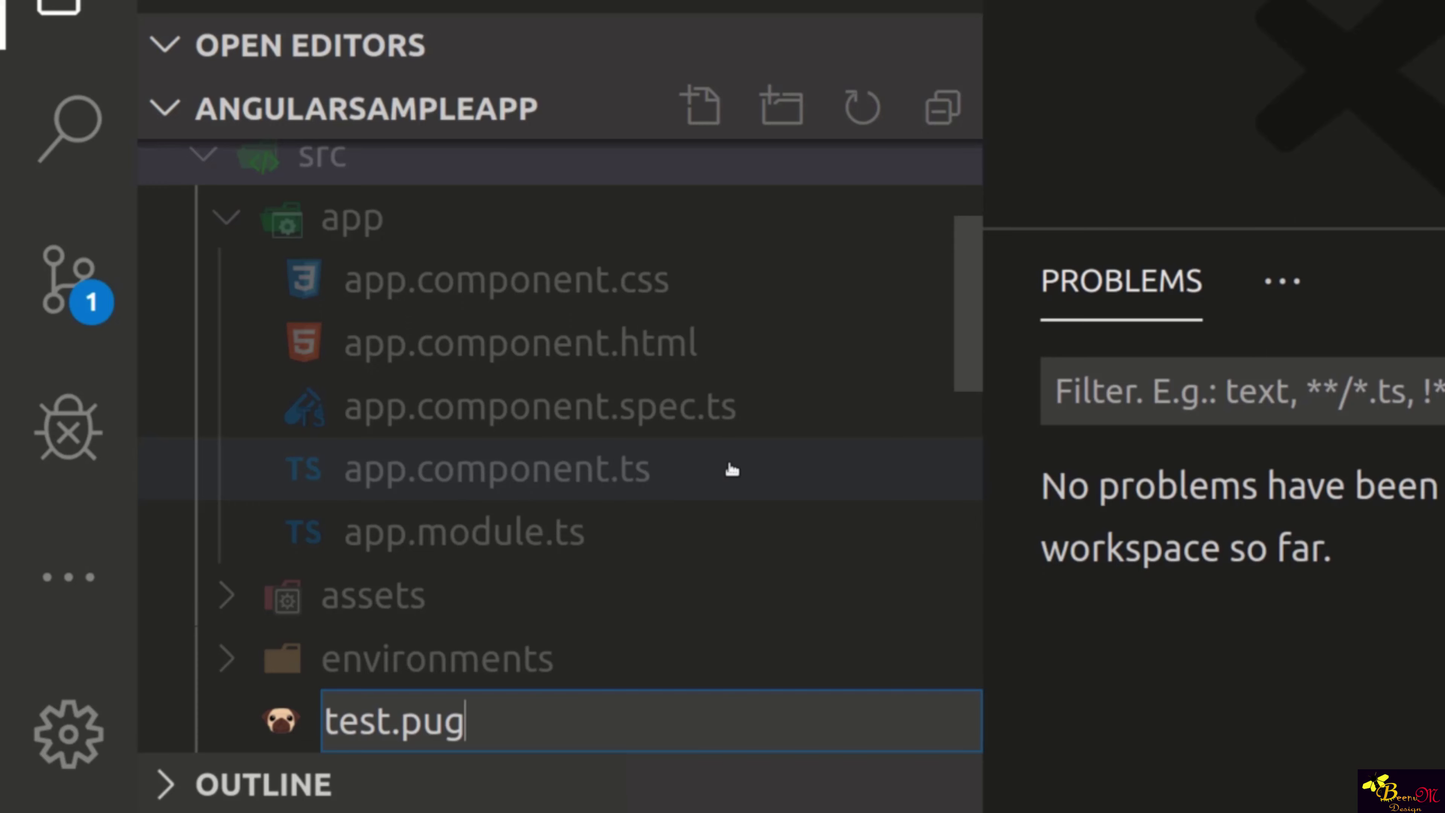
key(Escape)
- Return to the extensions marketplace, widen its list, and view the Material Icon Theme details
click(68, 279)
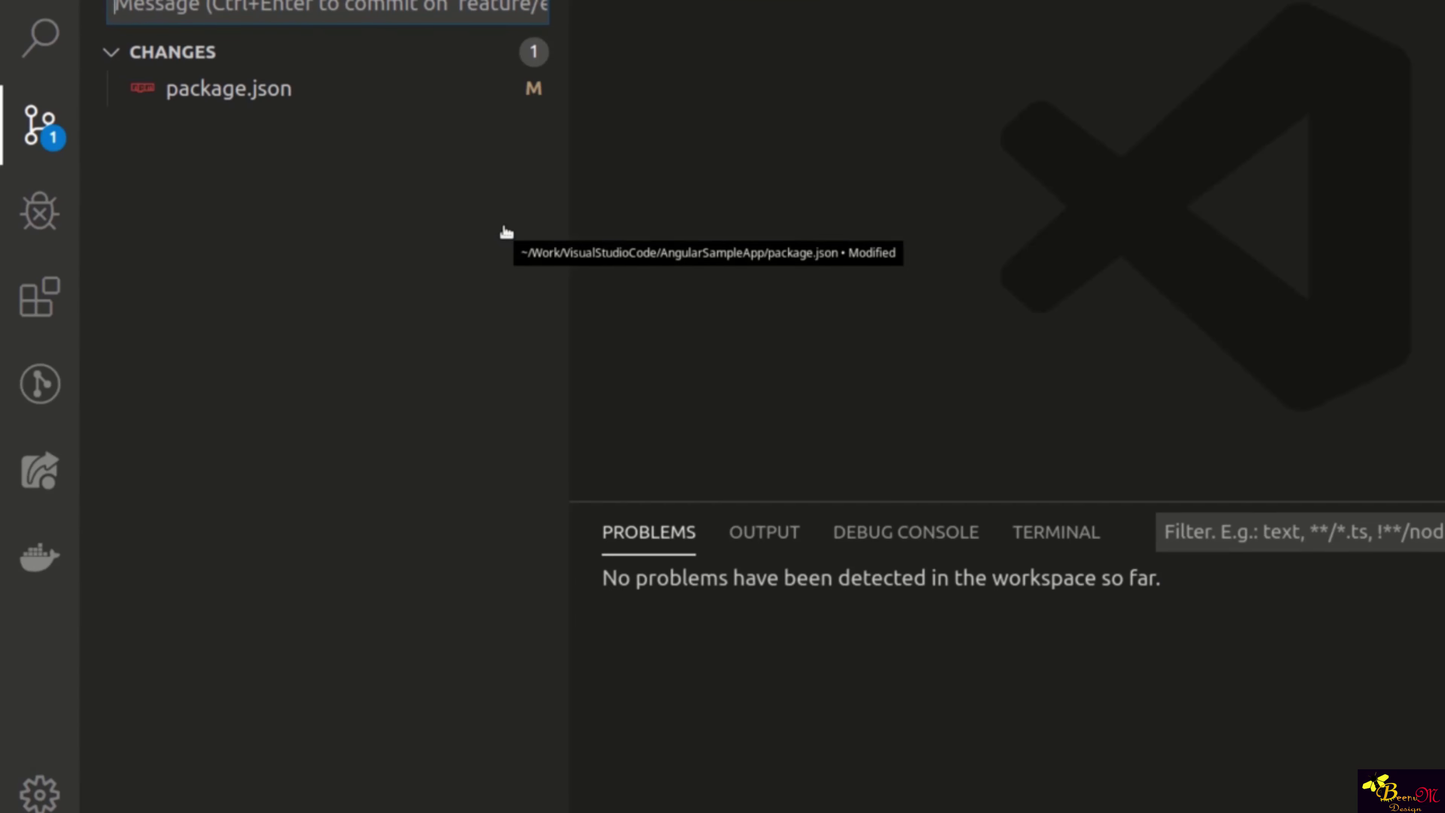
click(39, 297)
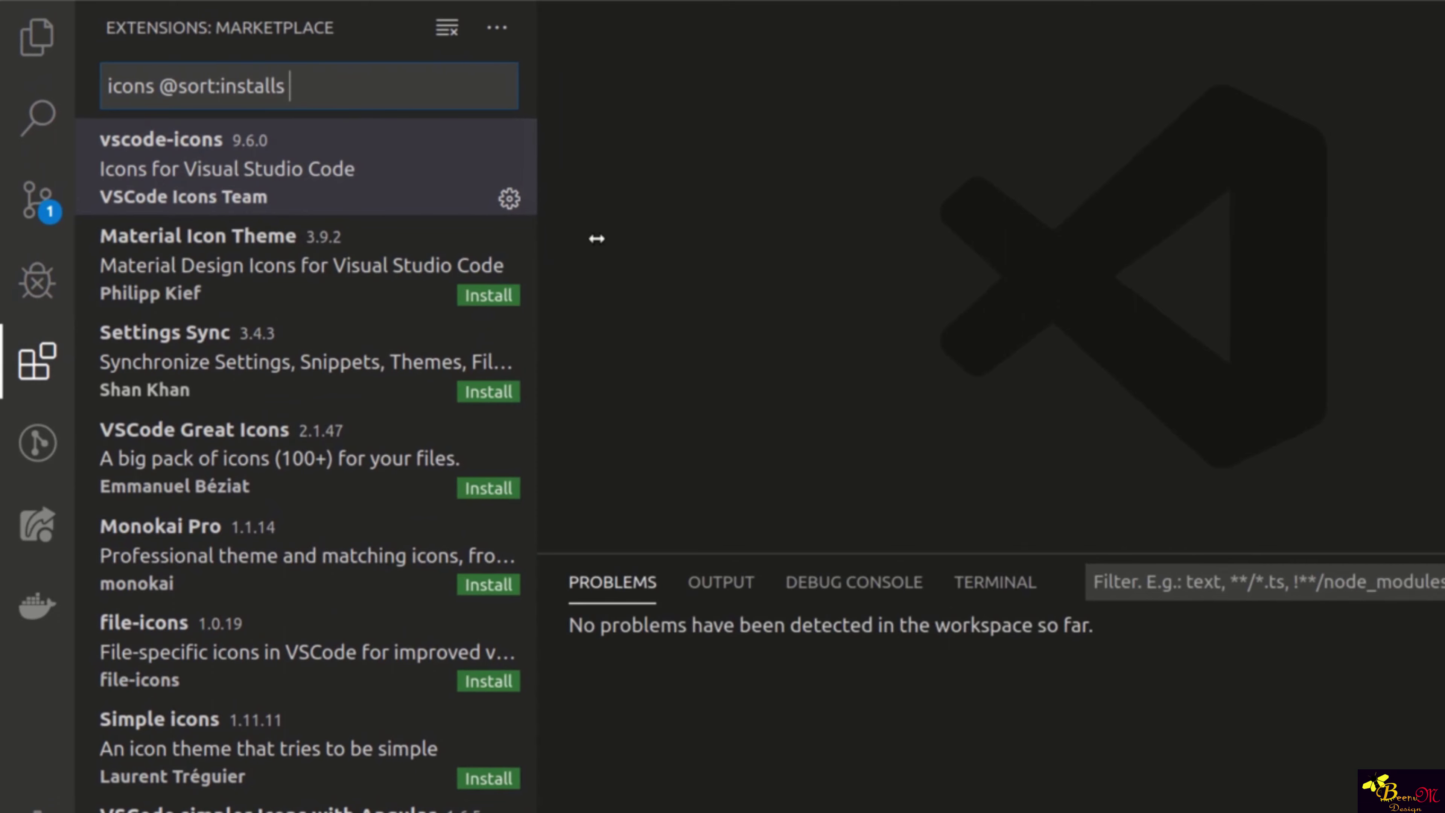
drag(597, 238, 644, 239)
click(287, 272)
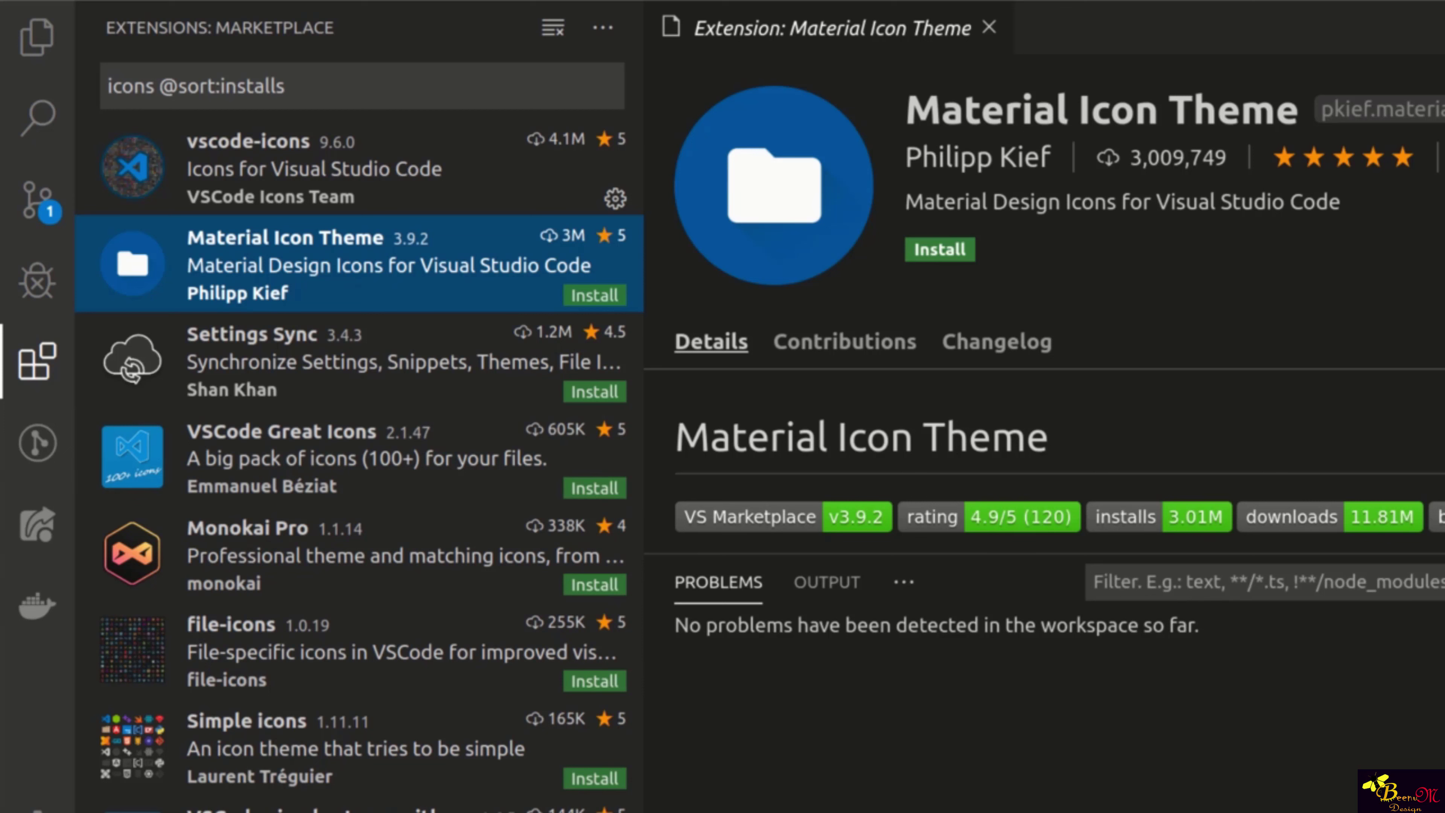
click(125, 85)
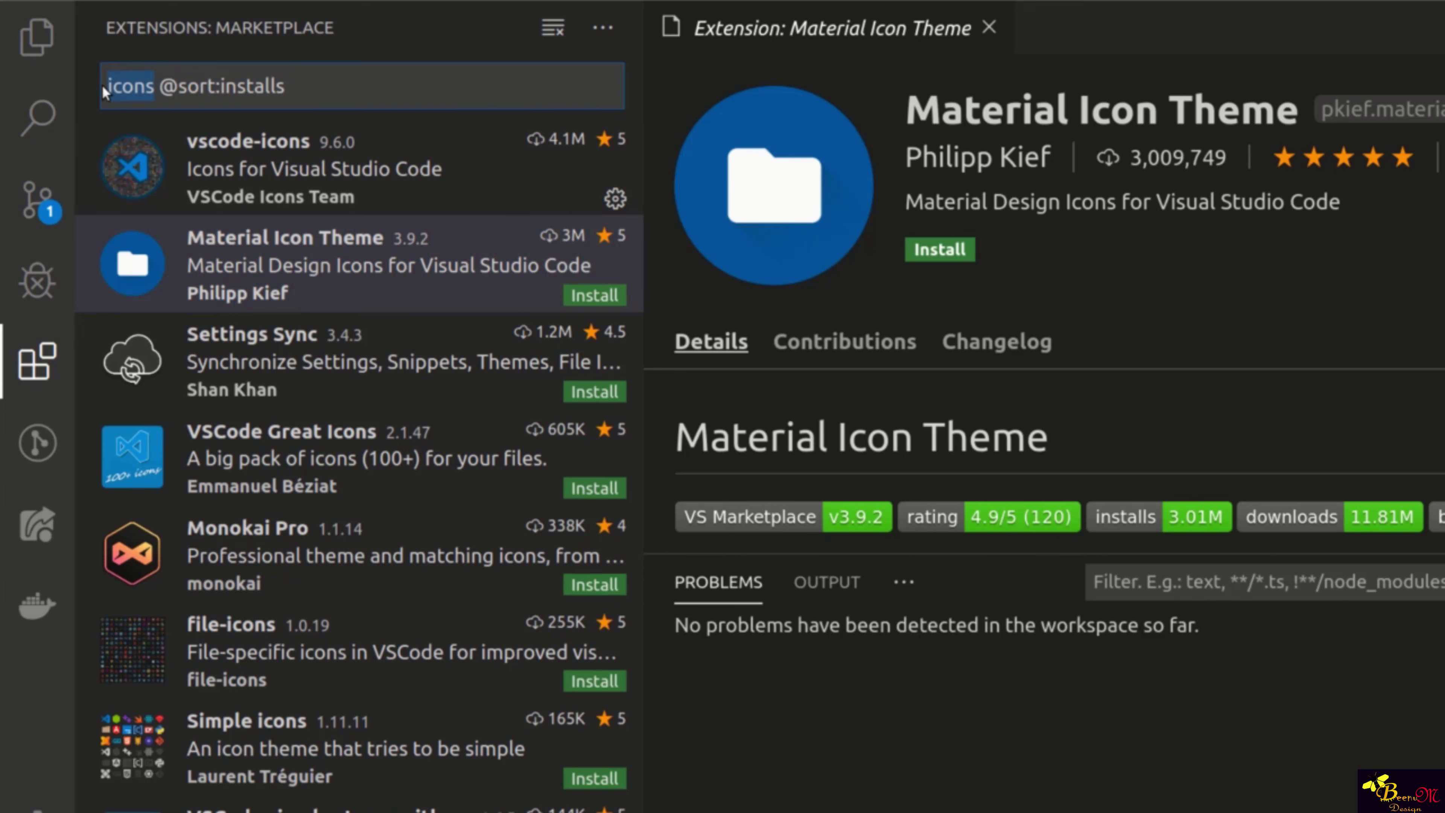
text(theme)
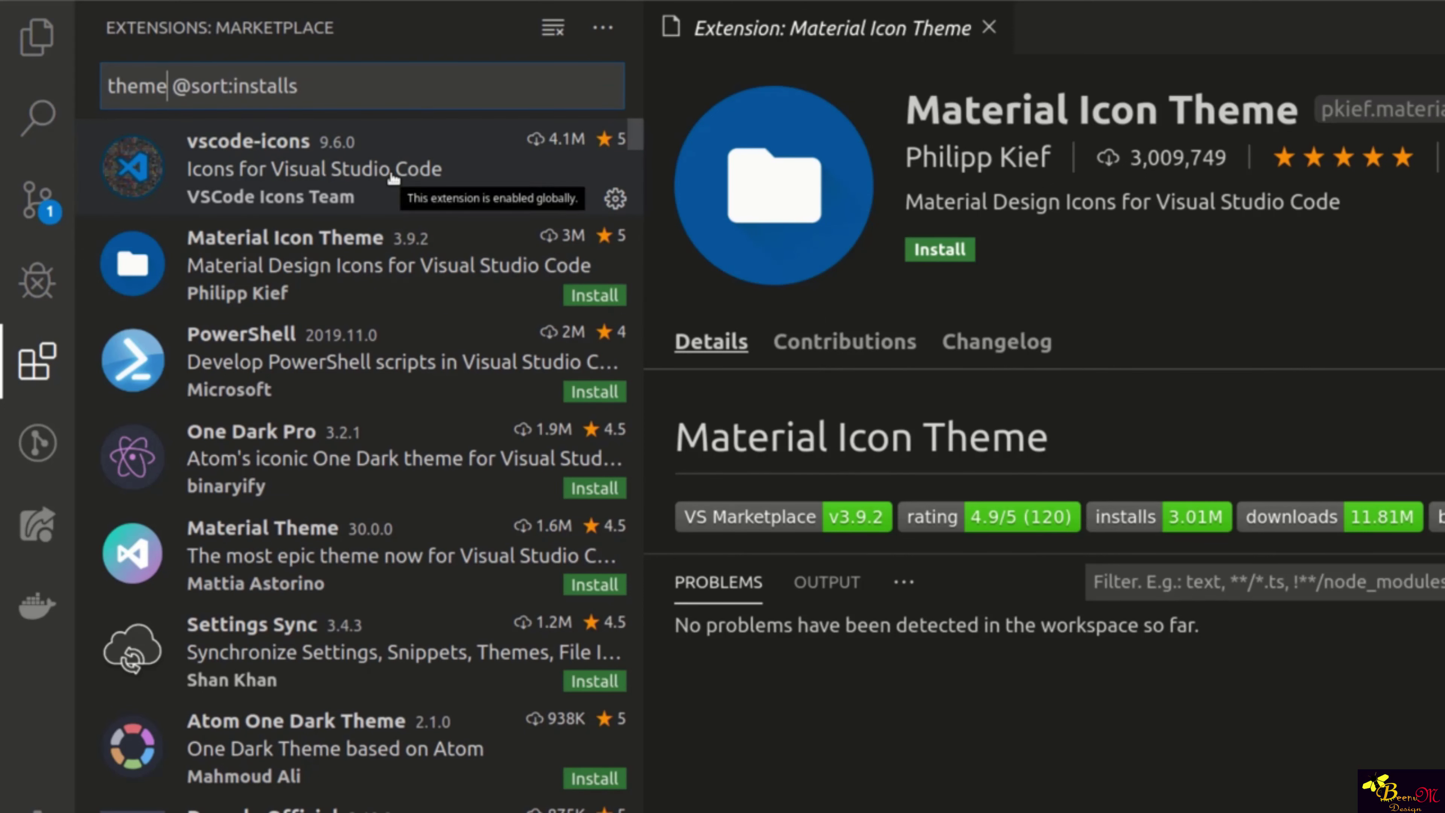
click(373, 443)
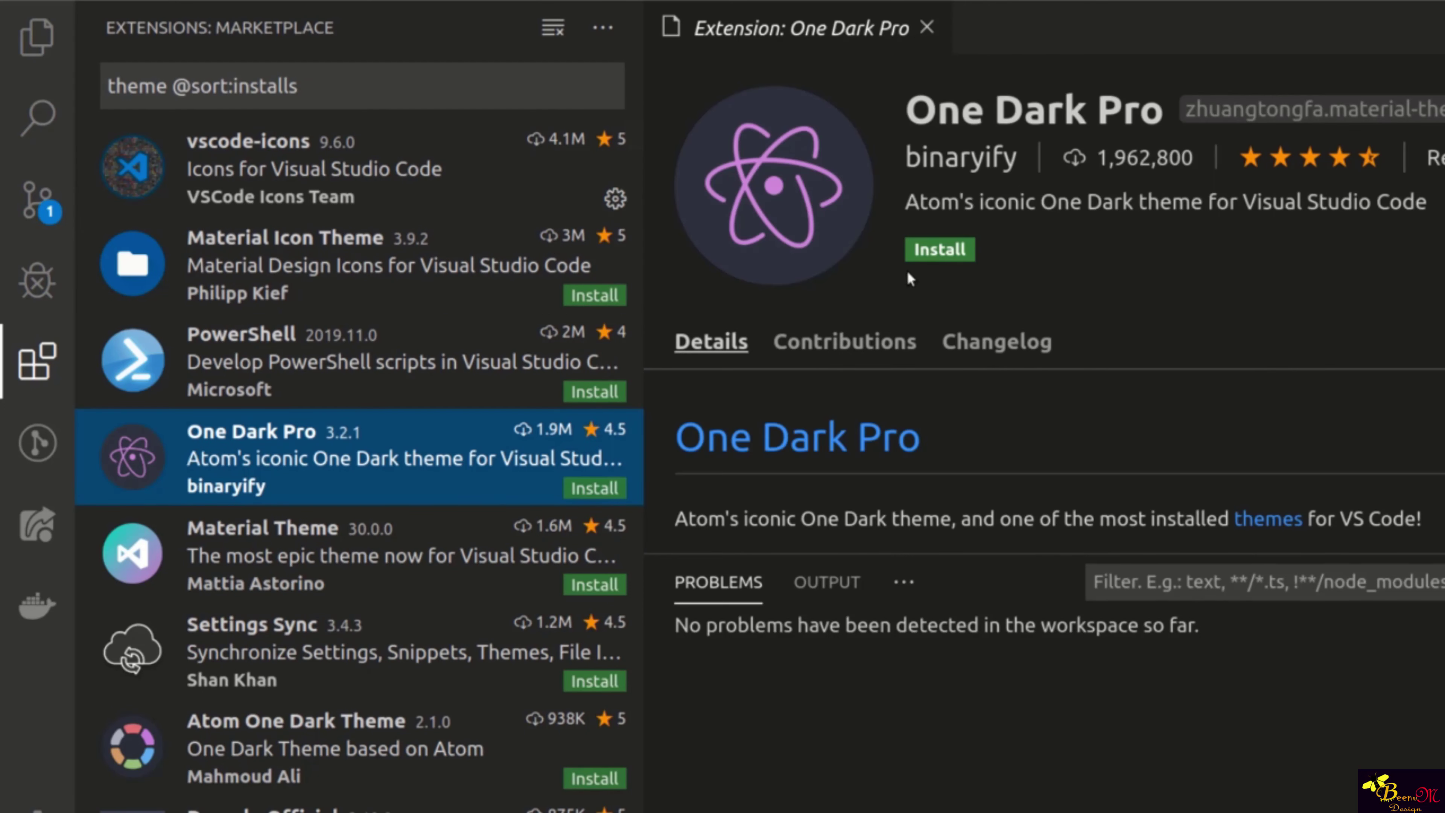
drag(643, 213, 555, 211)
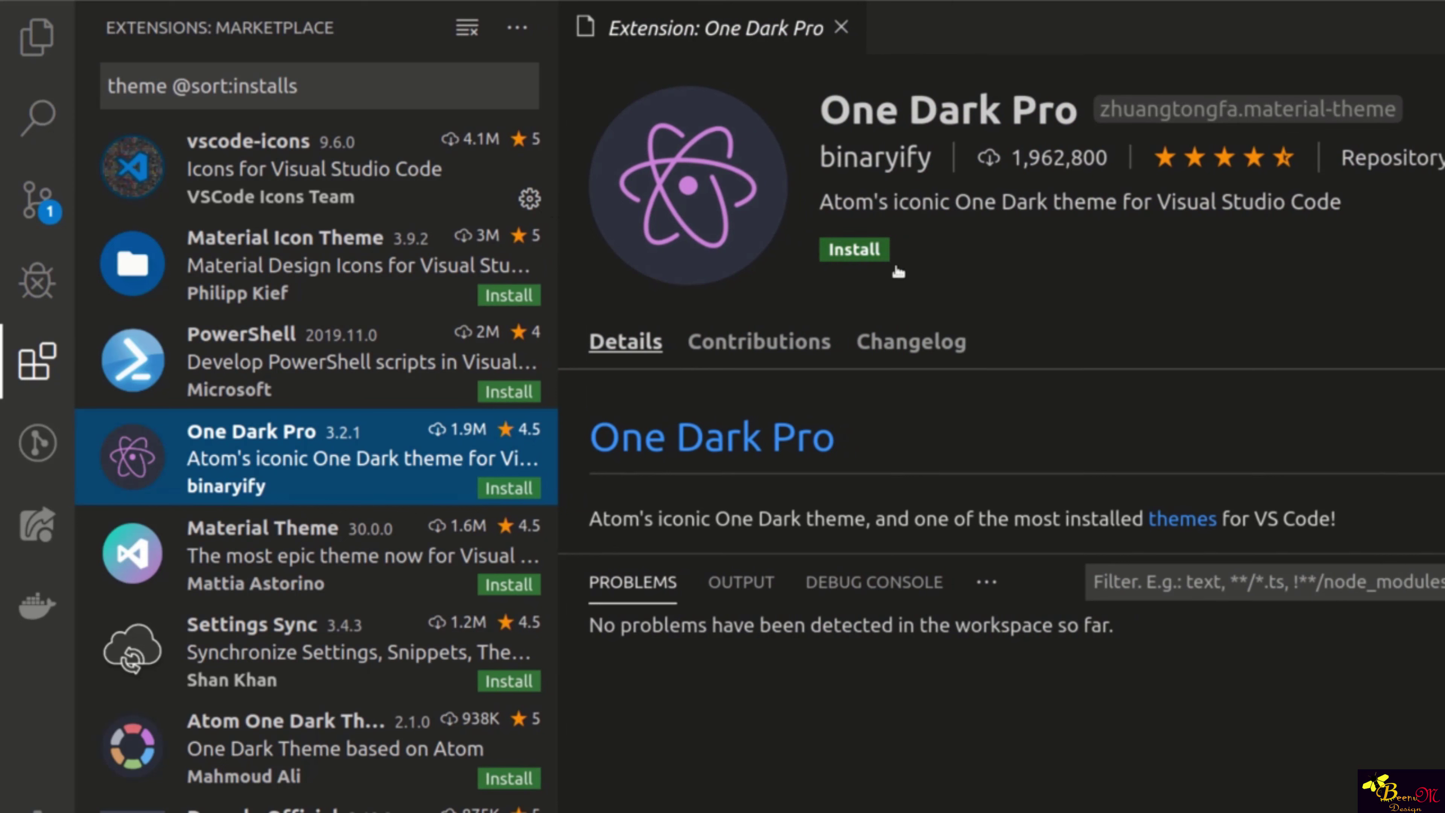
drag(1106, 552, 1113, 582)
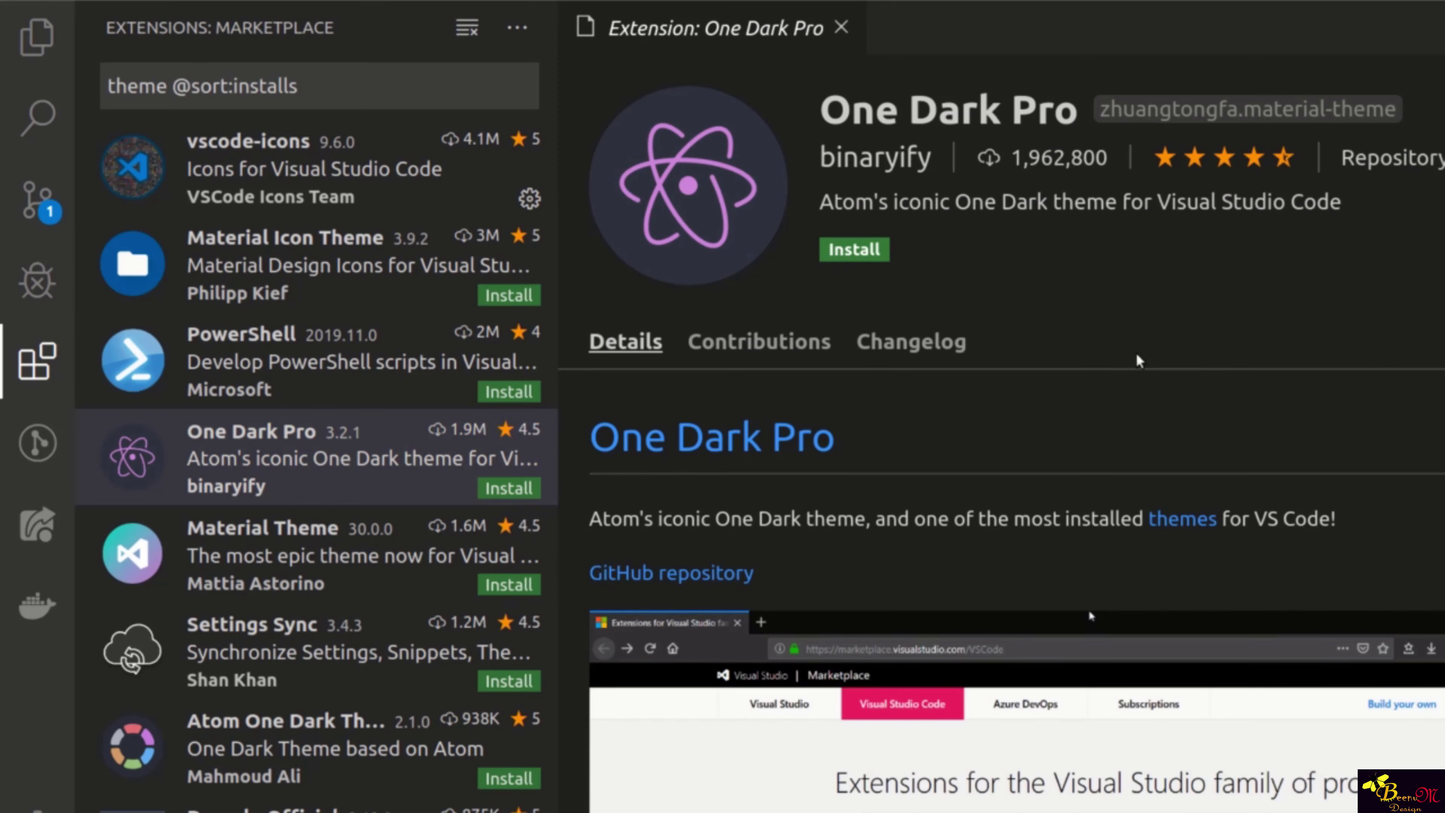
- Review the One Dark Pro details, install the extension, and set One Dark Pro as the color theme
scroll(1018, 592, down, 10)
scroll(1019, 592, up, 2)
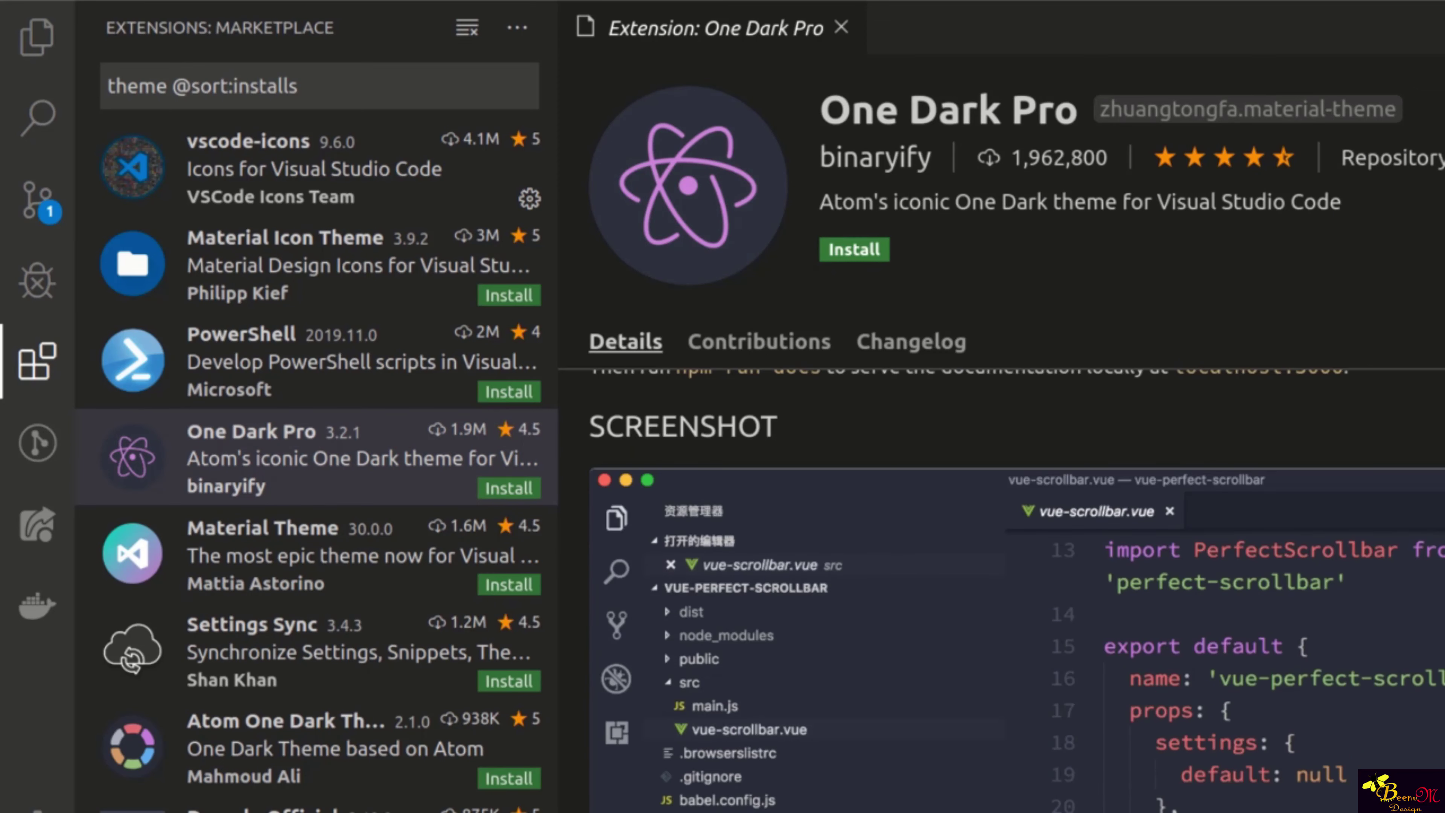
click(852, 248)
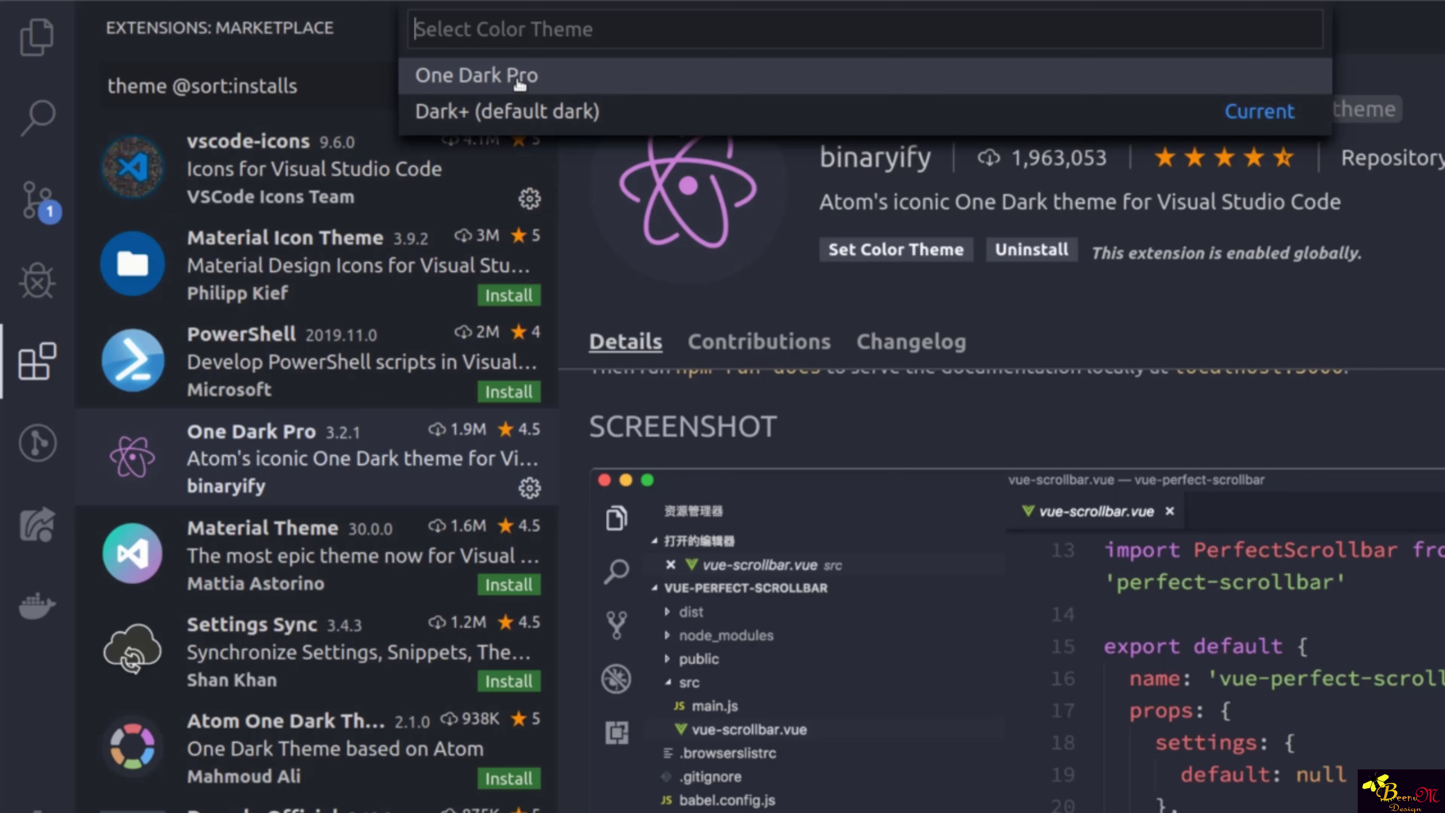
click(491, 76)
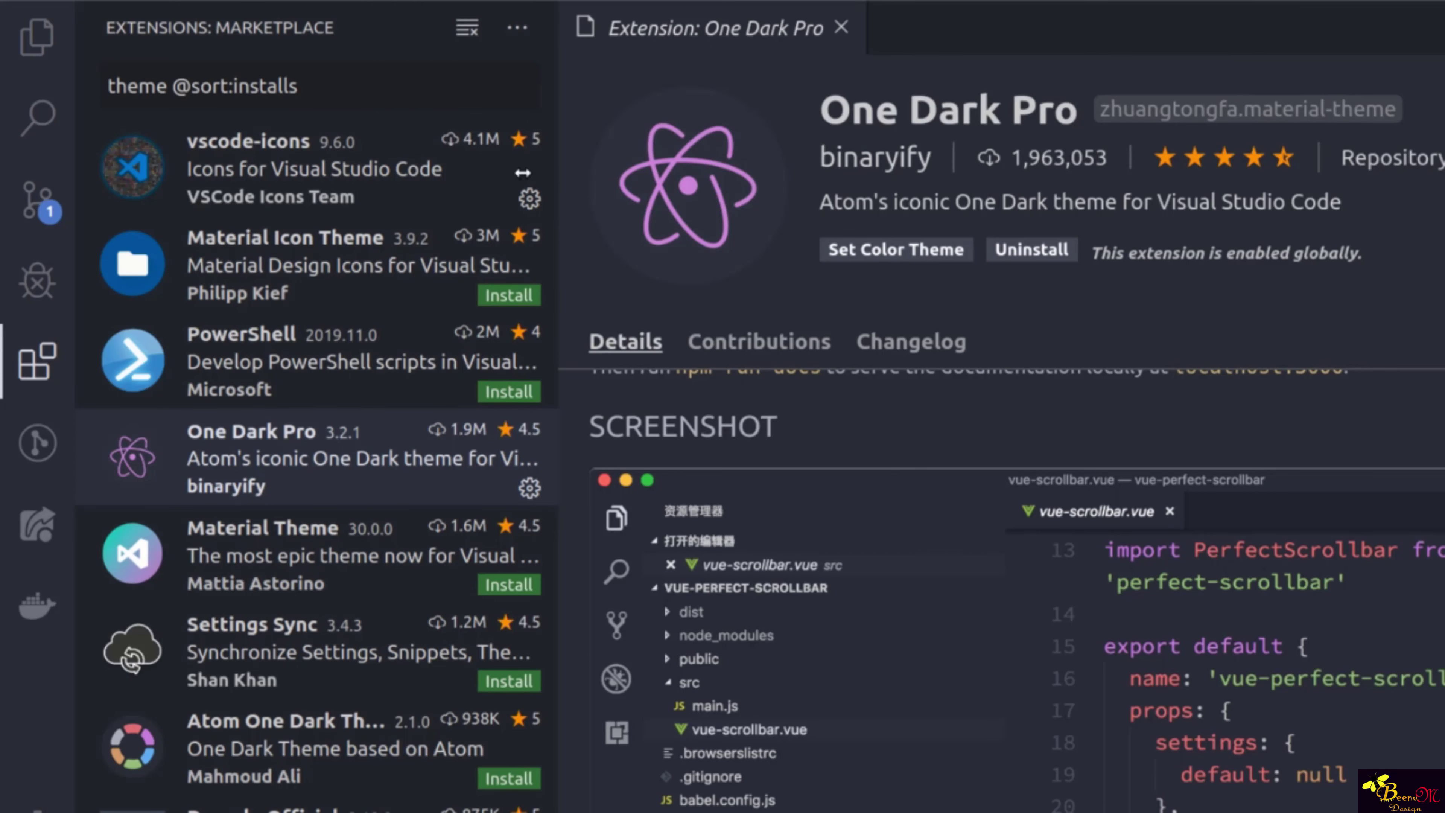
- Open app.module.ts and app.component.html side by side from the src/app folder, and hide the sidebar
click(37, 39)
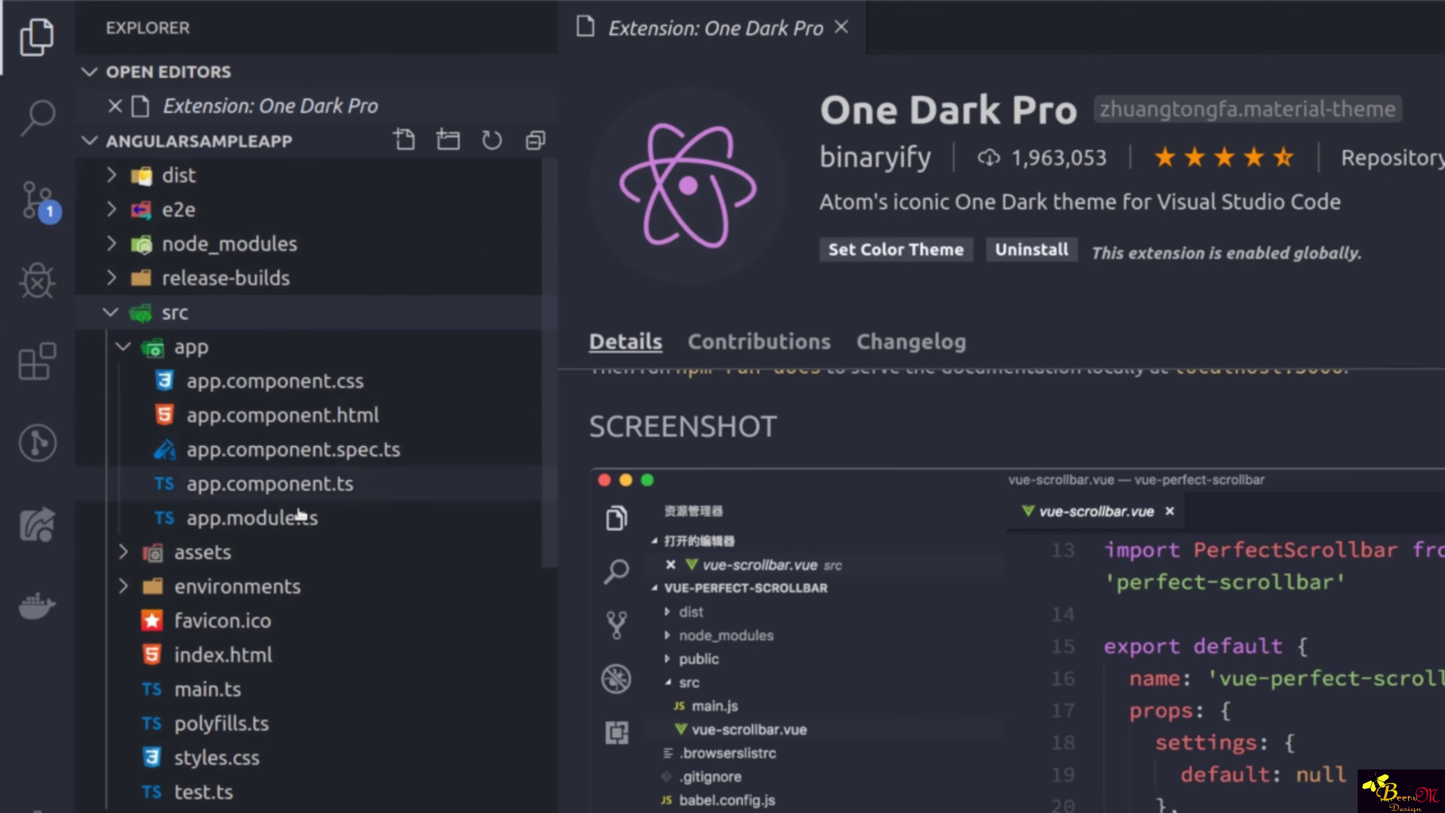
double_click(319, 517)
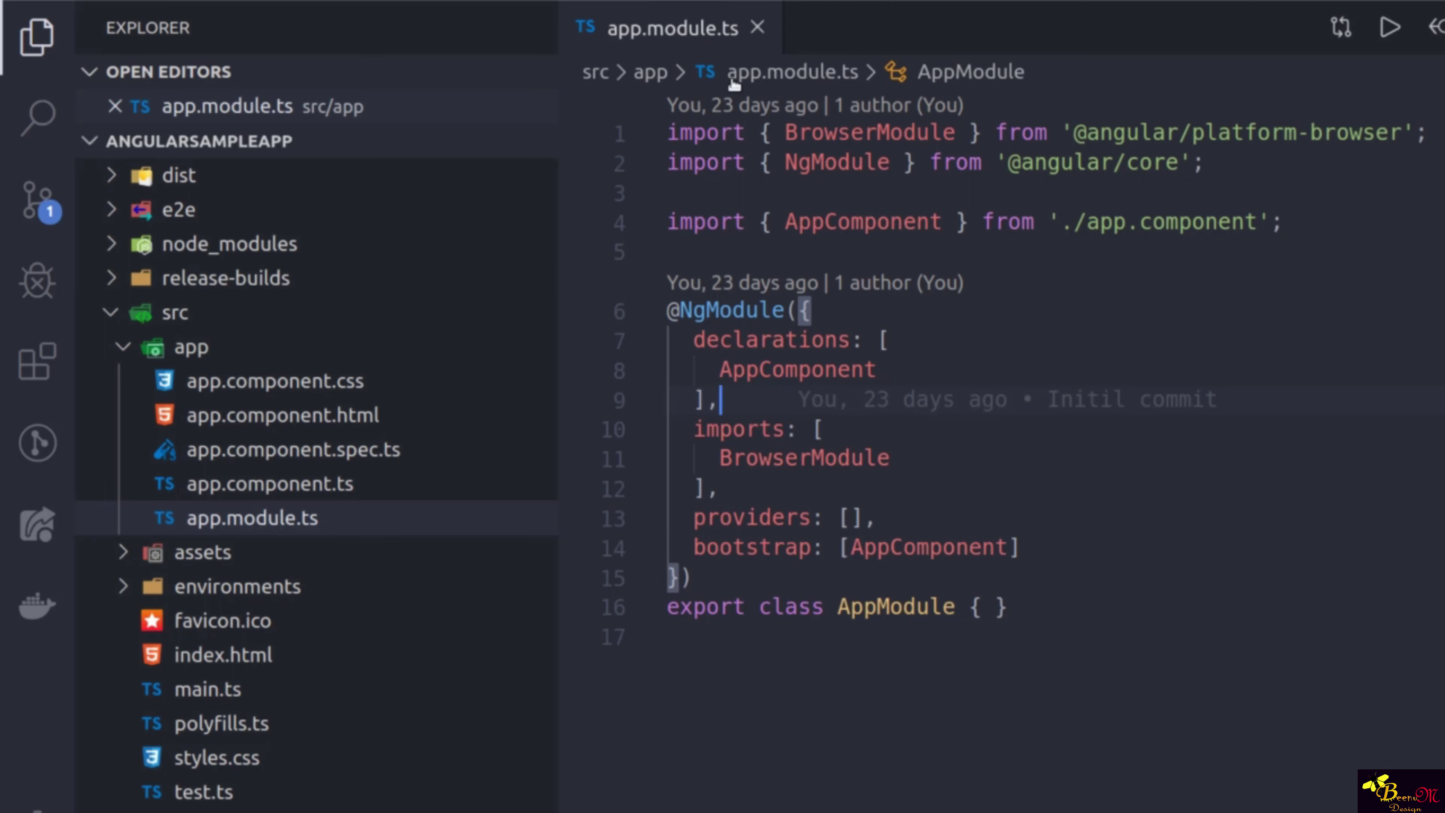
click(323, 419)
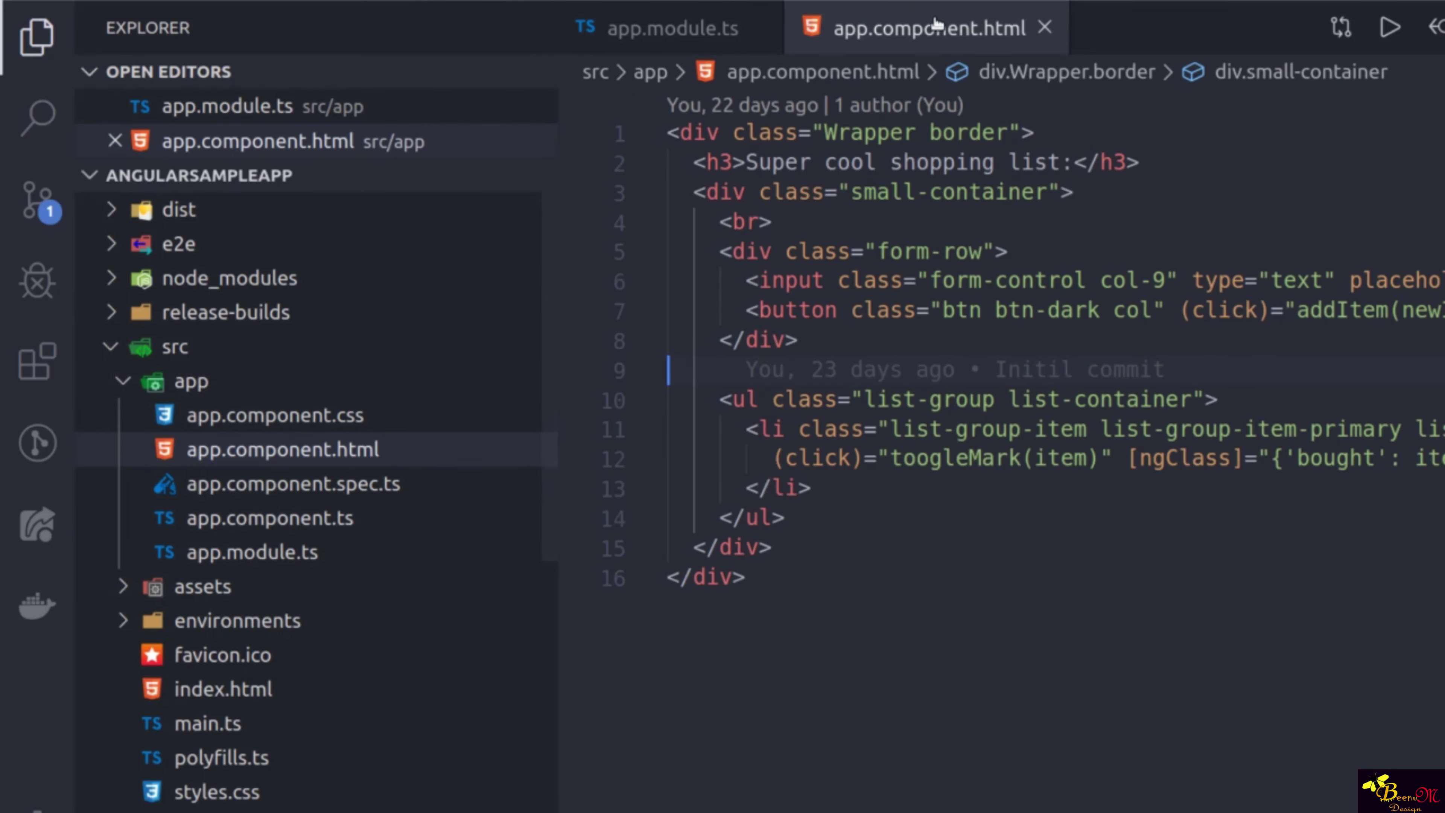
drag(923, 35, 1298, 398)
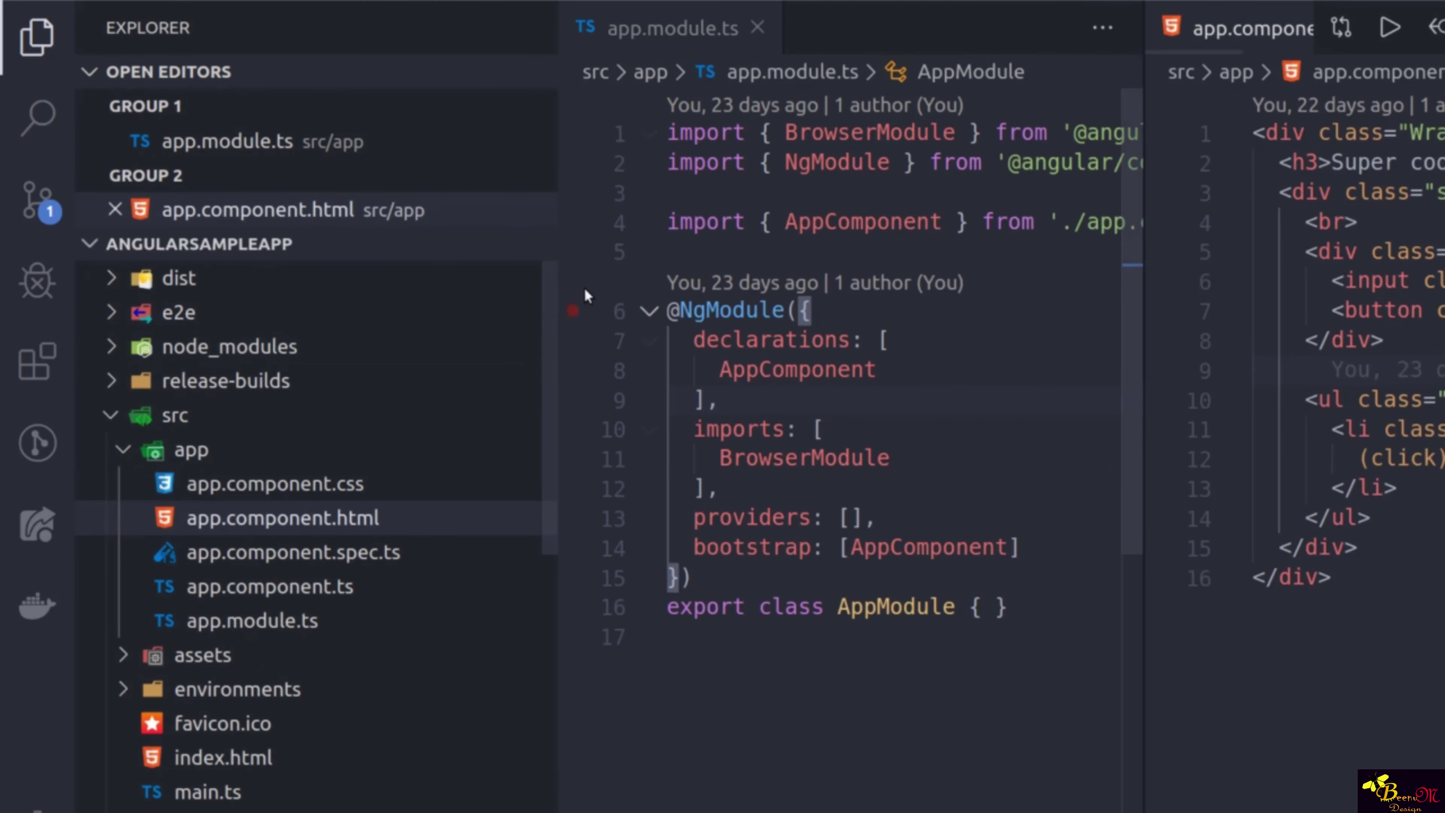
drag(557, 278, 191, 280)
key(ctrl+b)
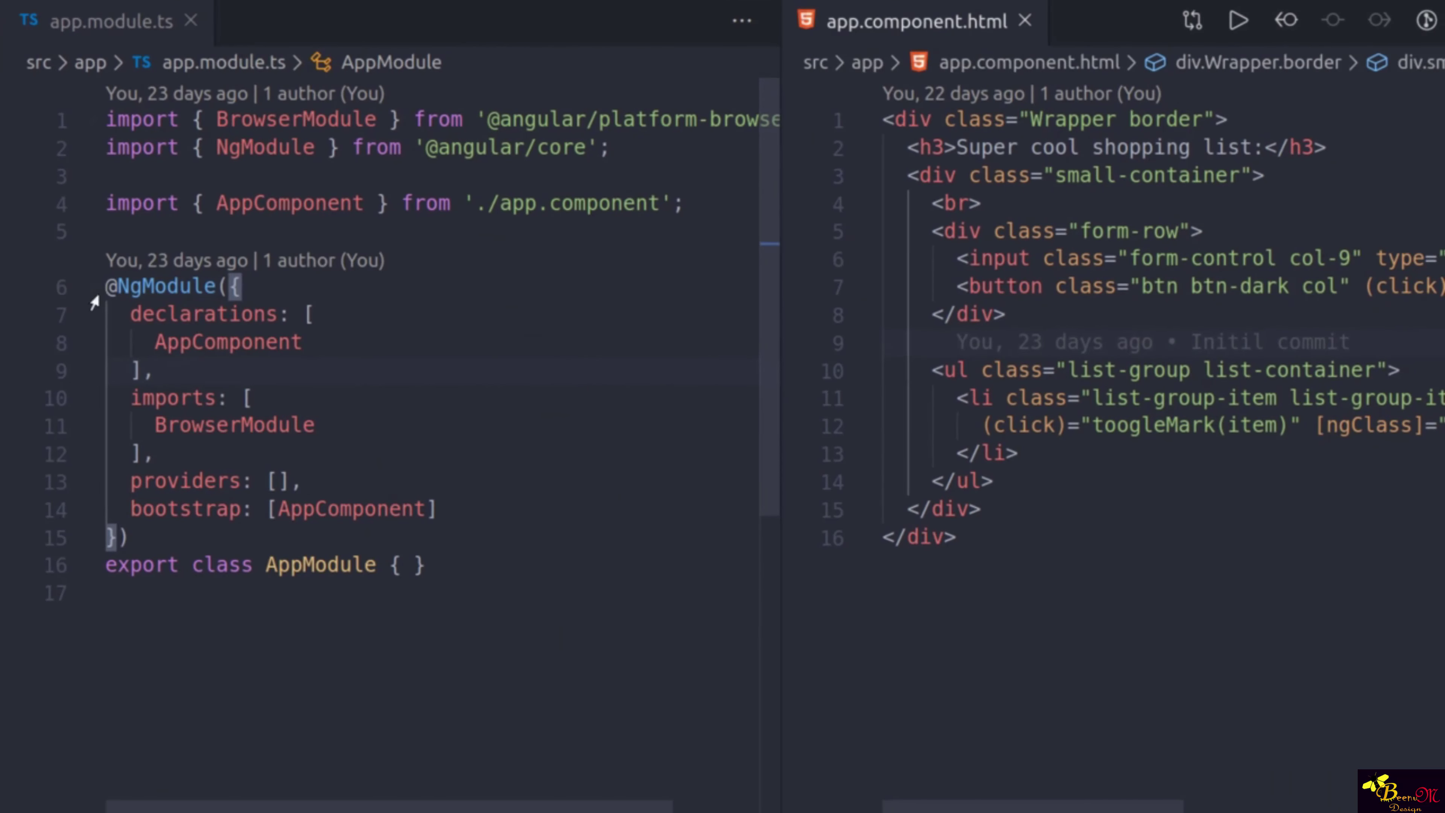
click(540, 399)
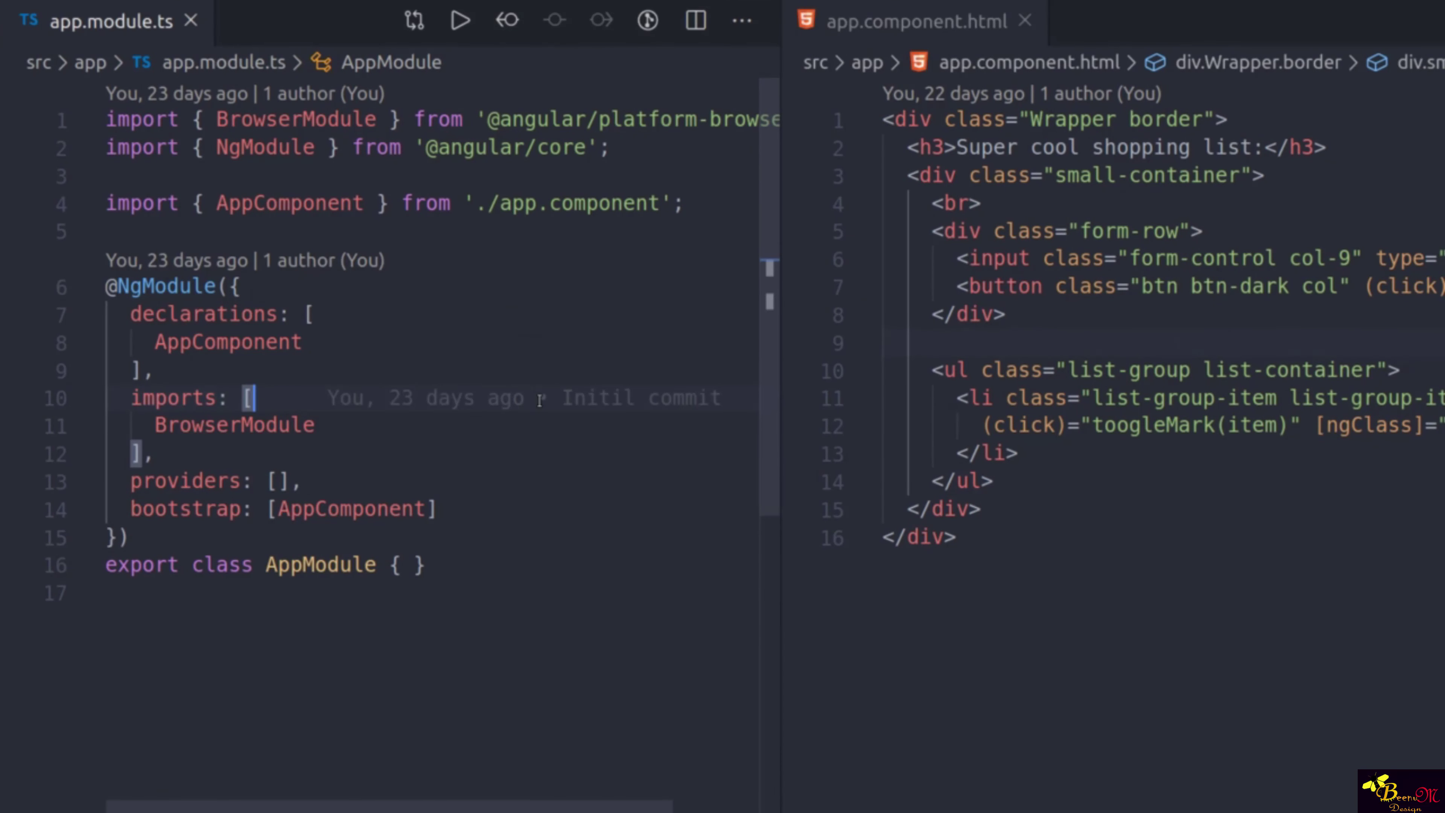
- Preview installed color themes such as Monokai with the Color Theme command, and switch to Dark+ (default dark)
key(ctrl+shift+p)
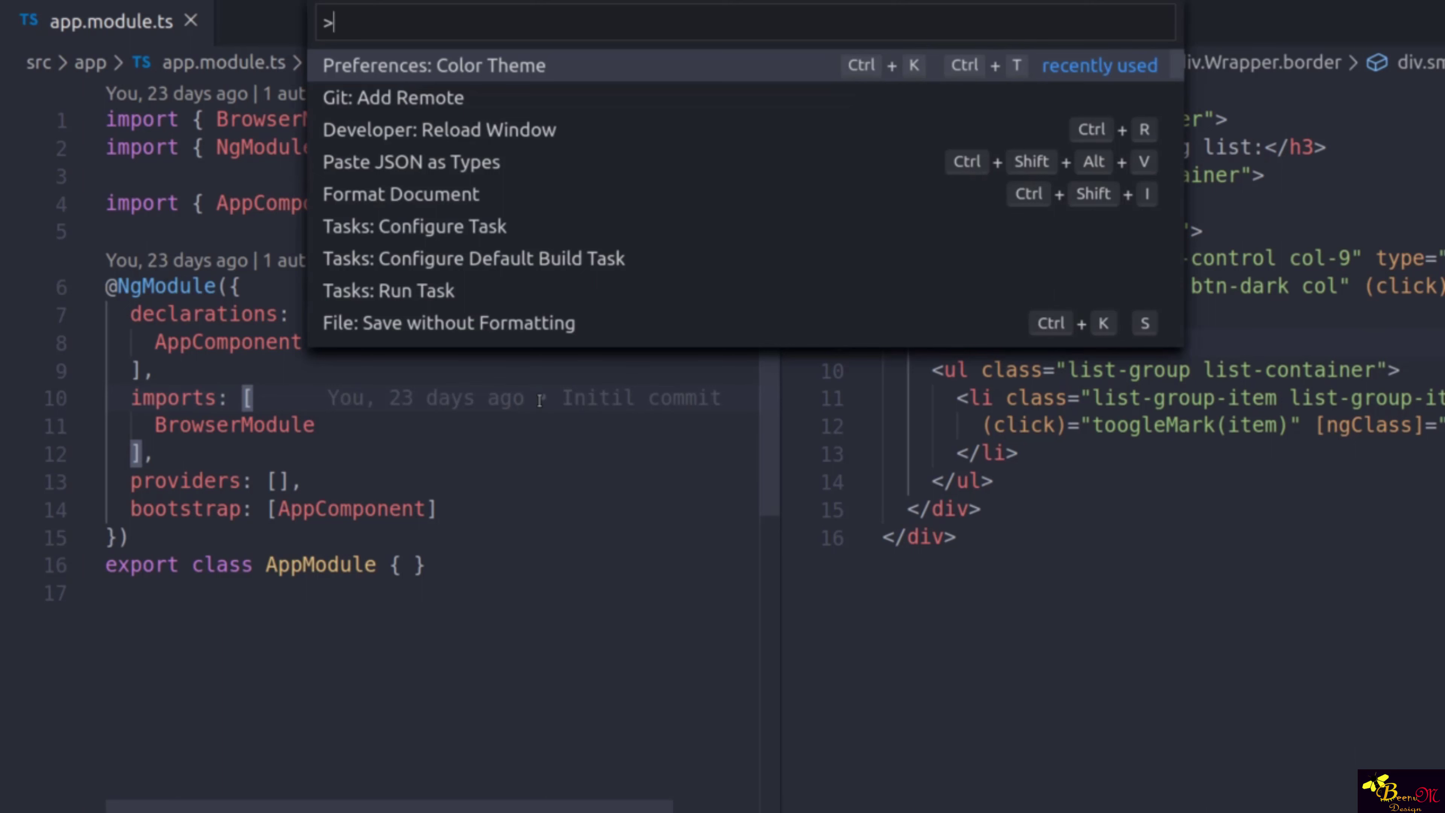
key(Down)
key(Up)
key(Return)
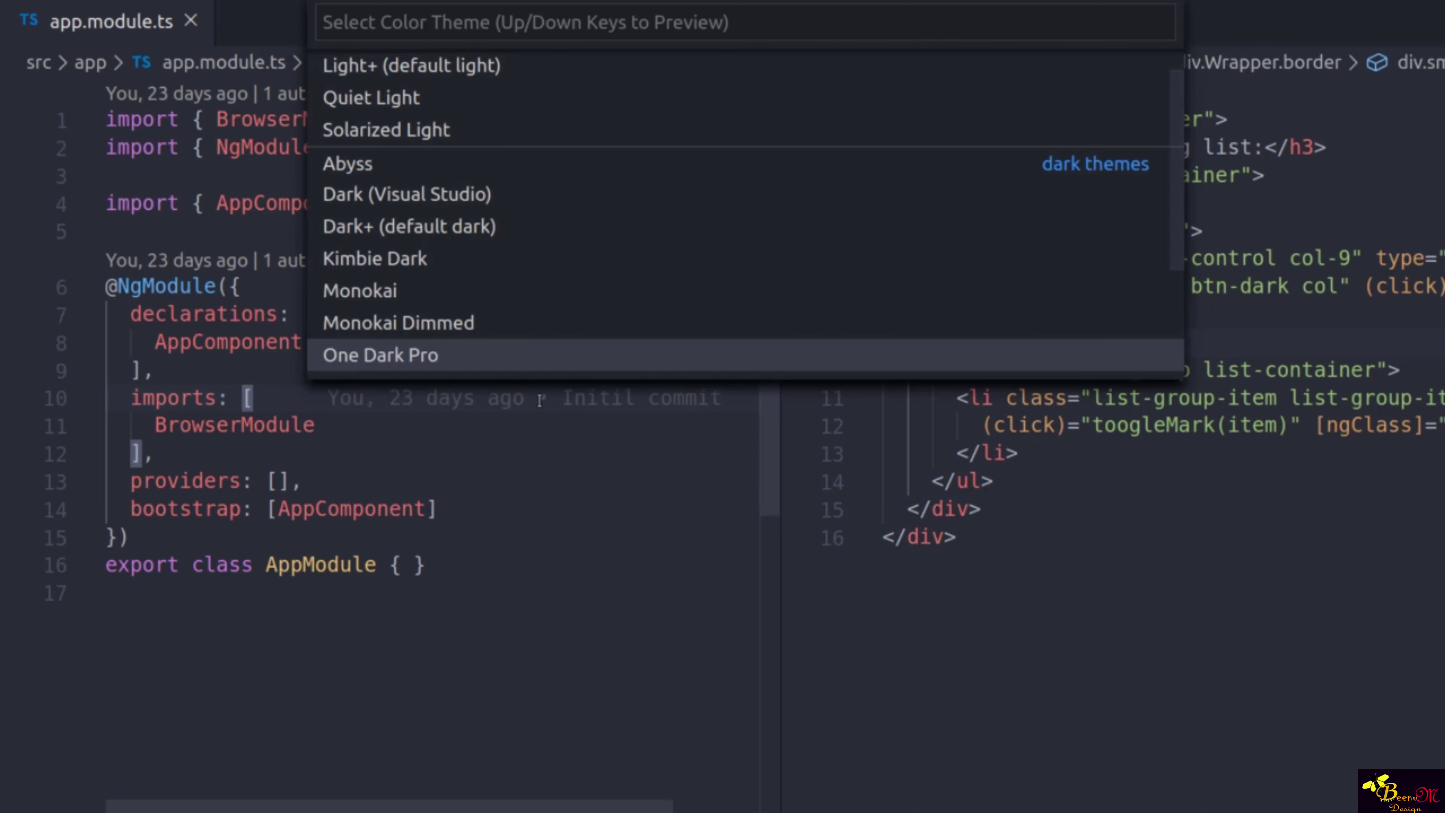
key(Up)
key(Up)
key(Up)
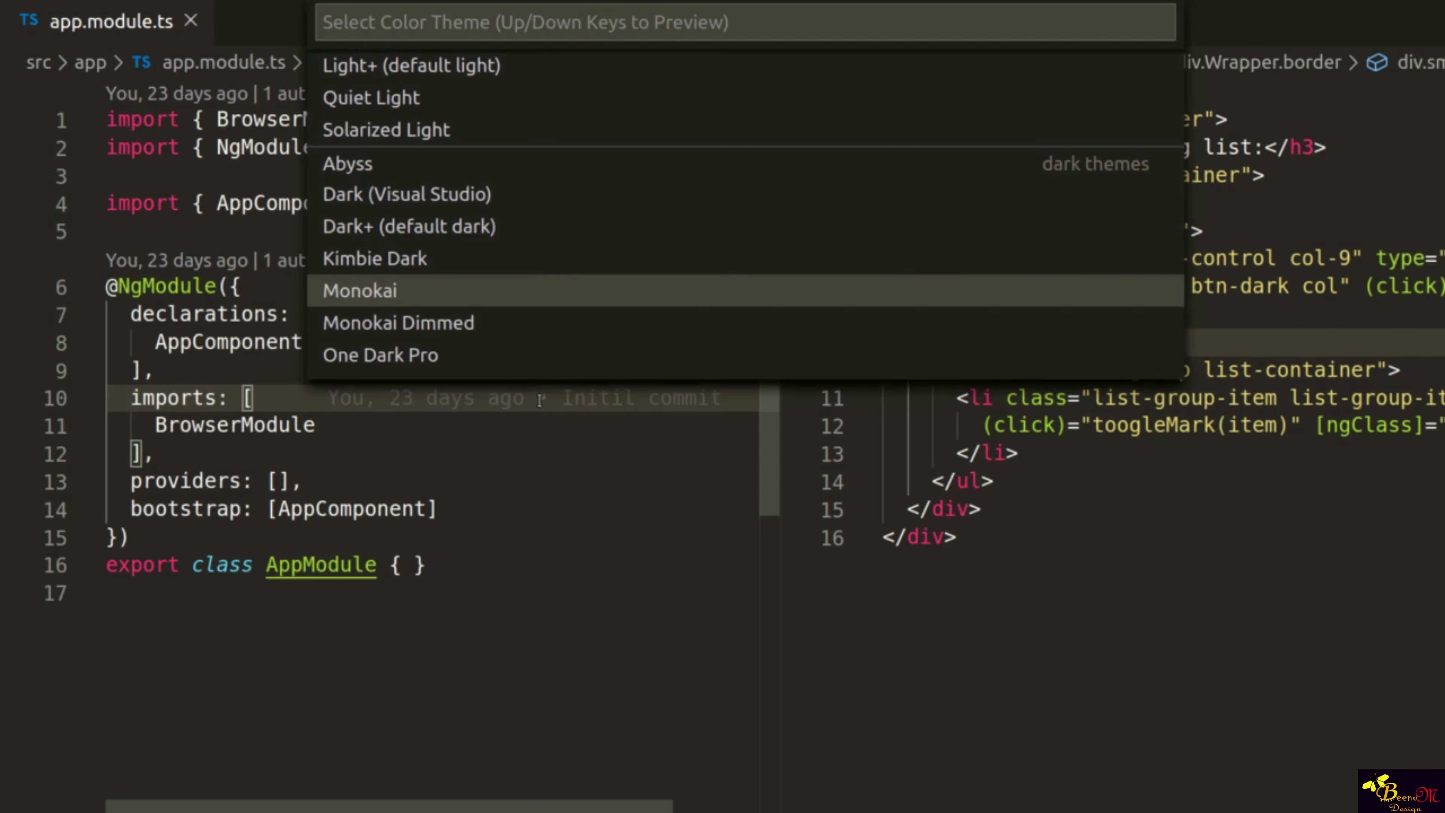
key(Up)
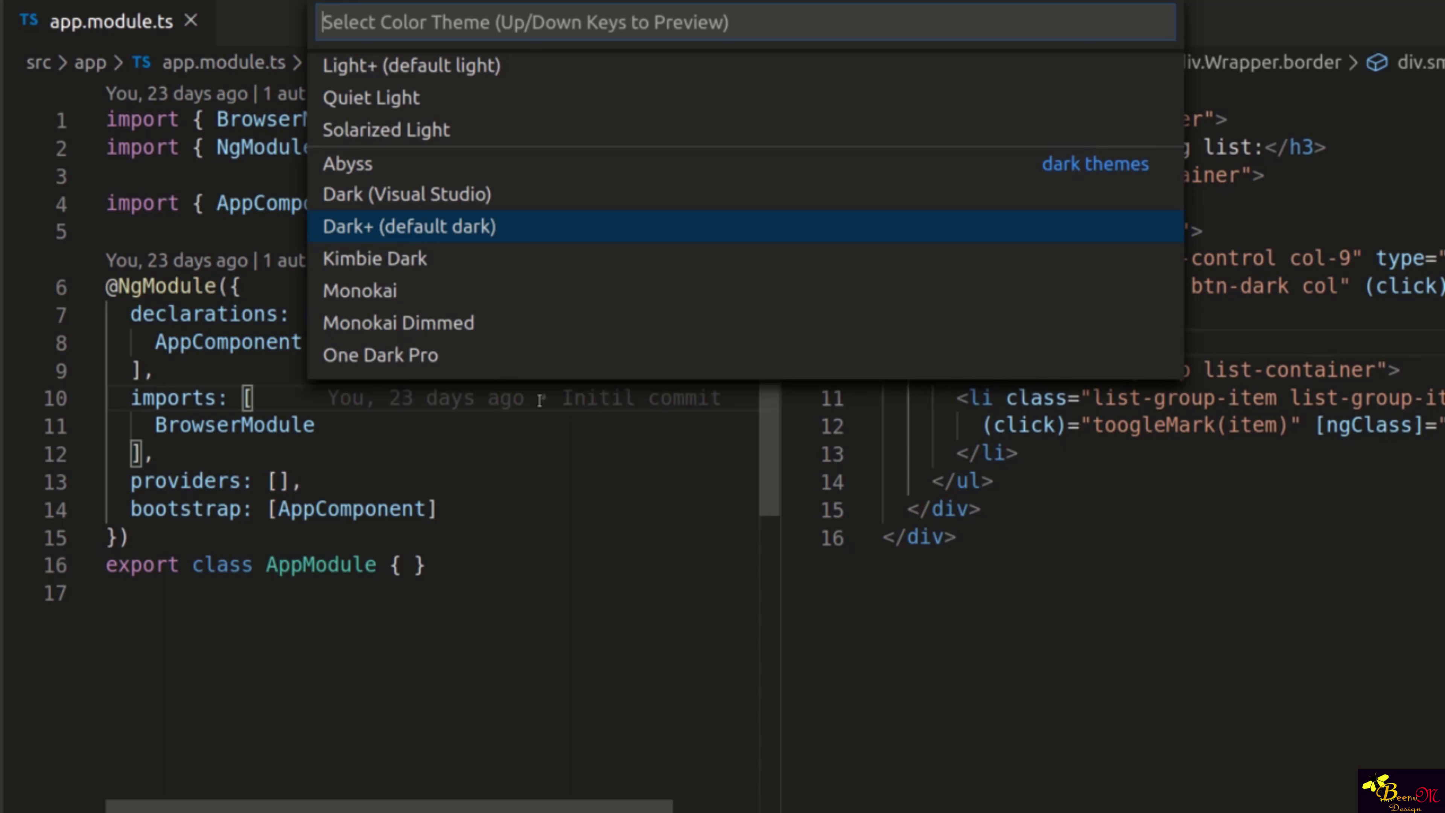
key(Up)
key(Down)
key(Escape)
- Reopen the extensions marketplace and view the details of Material Theme and Atom One Dark Theme, then browse further themes
key(ctrl+shift+x)
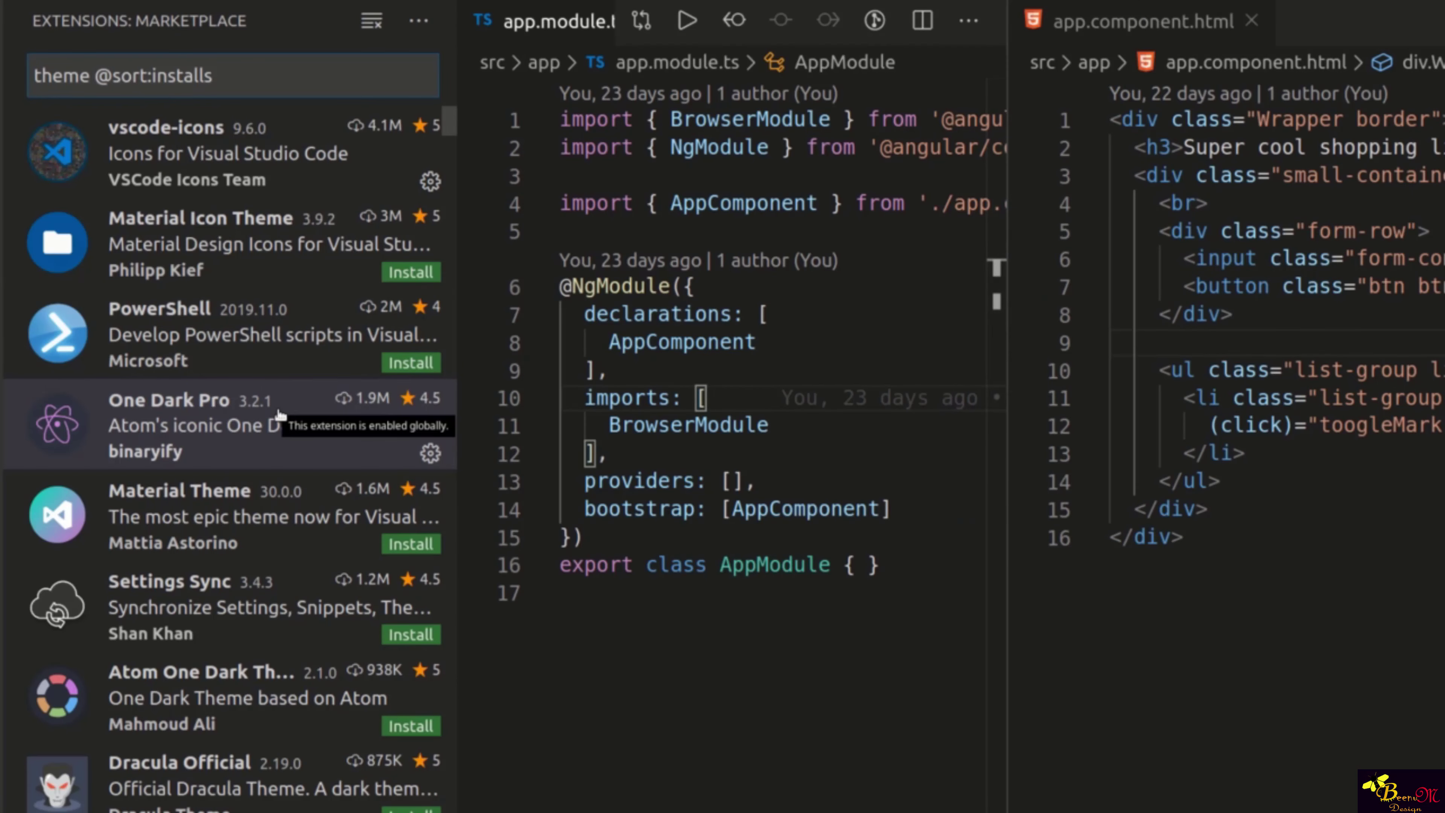
click(274, 479)
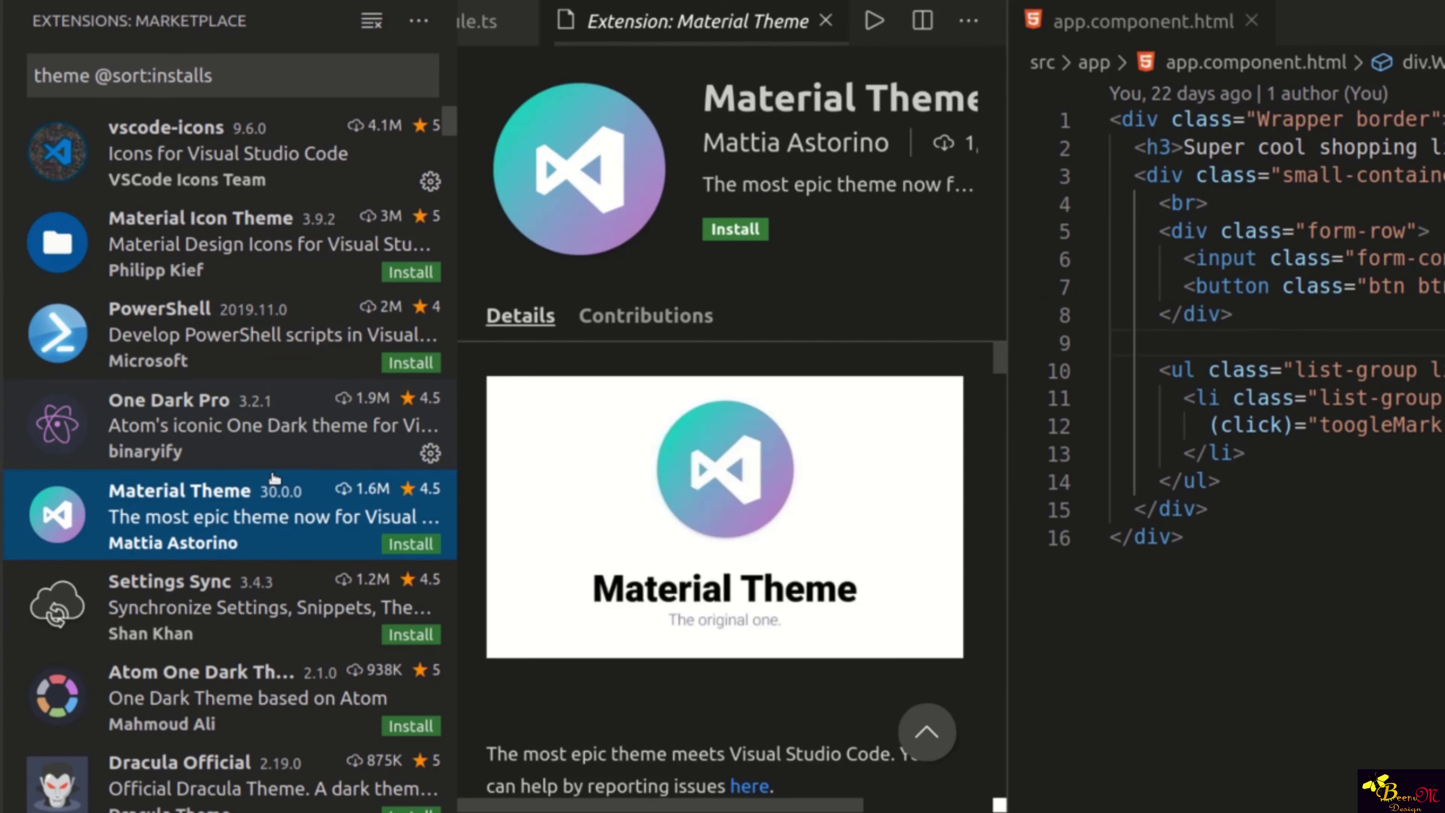
scroll(273, 480, down, 2)
click(210, 525)
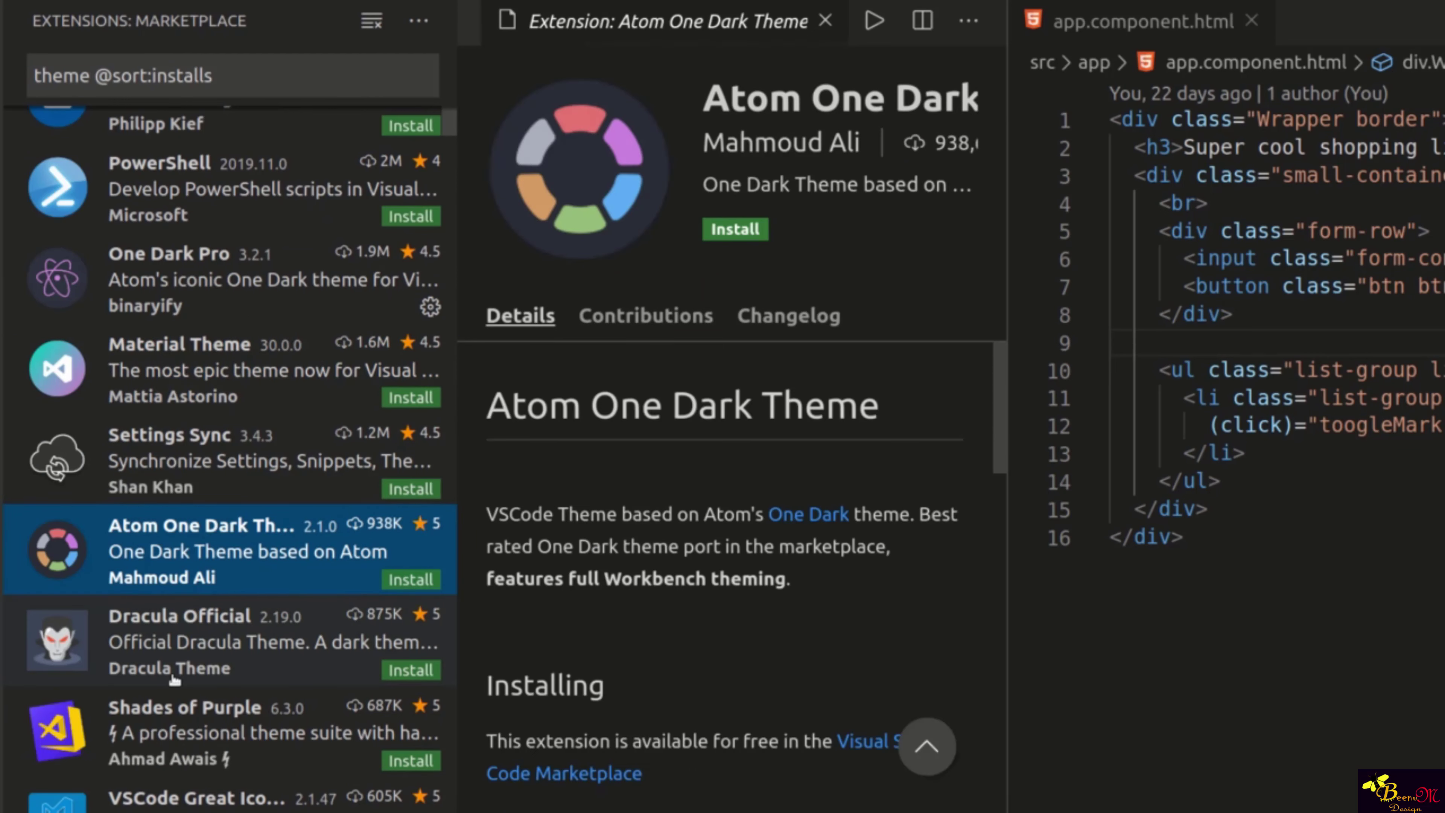
scroll(174, 678, down, 4)
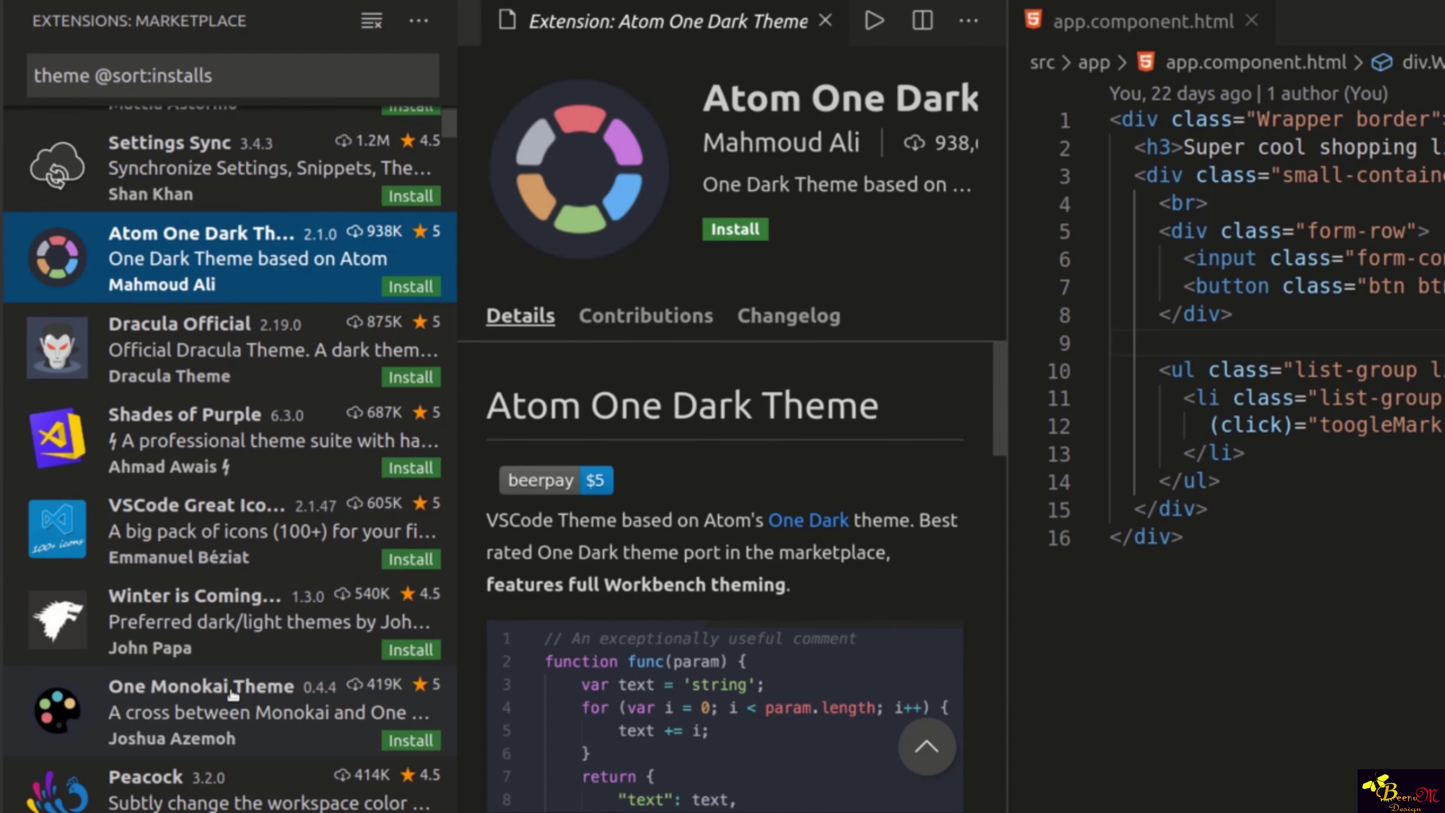
- Search the marketplace for "obsidian" and open the (Actual) Obsidian theme's details page
drag(211, 75, 33, 75)
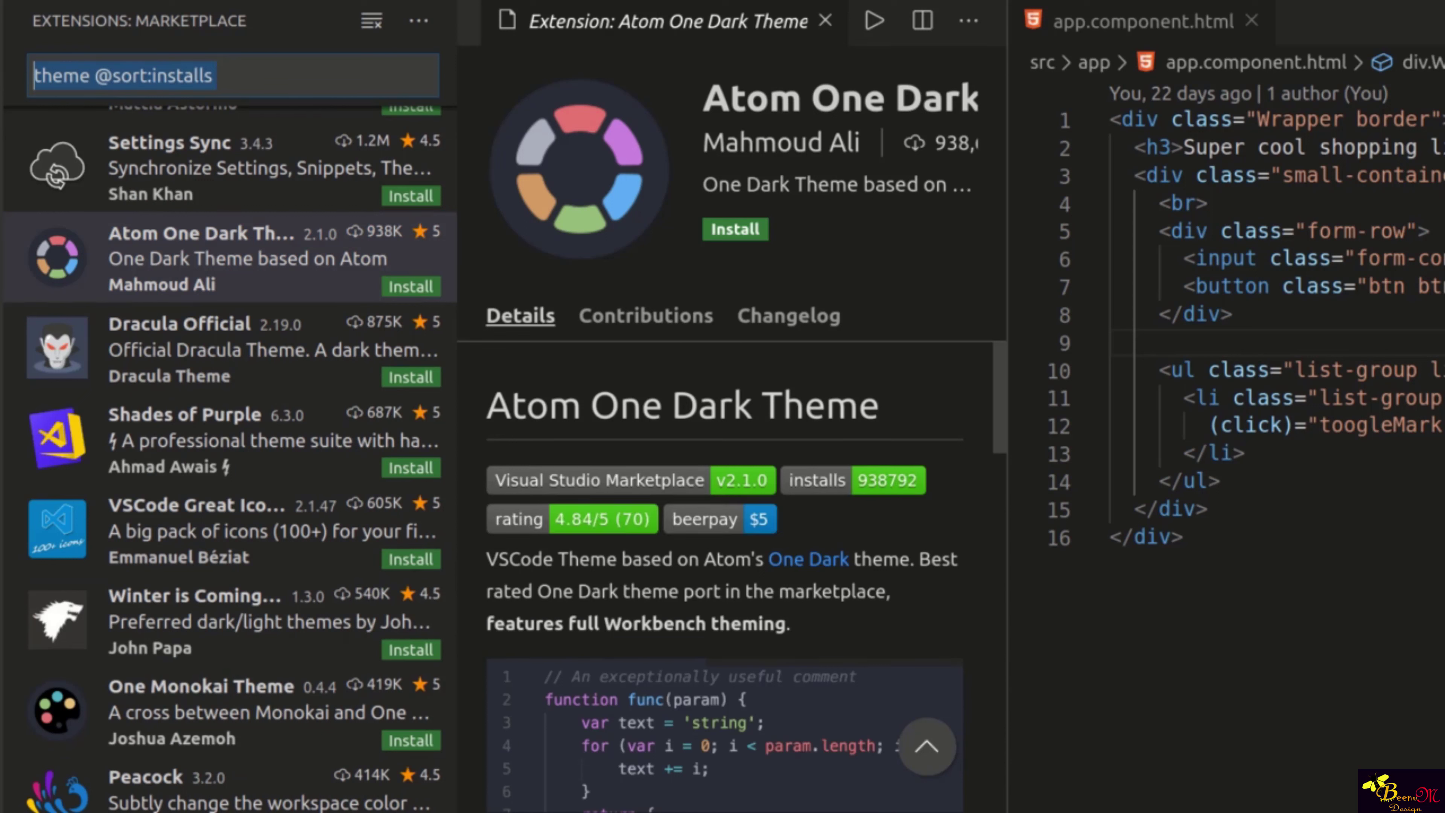
text(o)
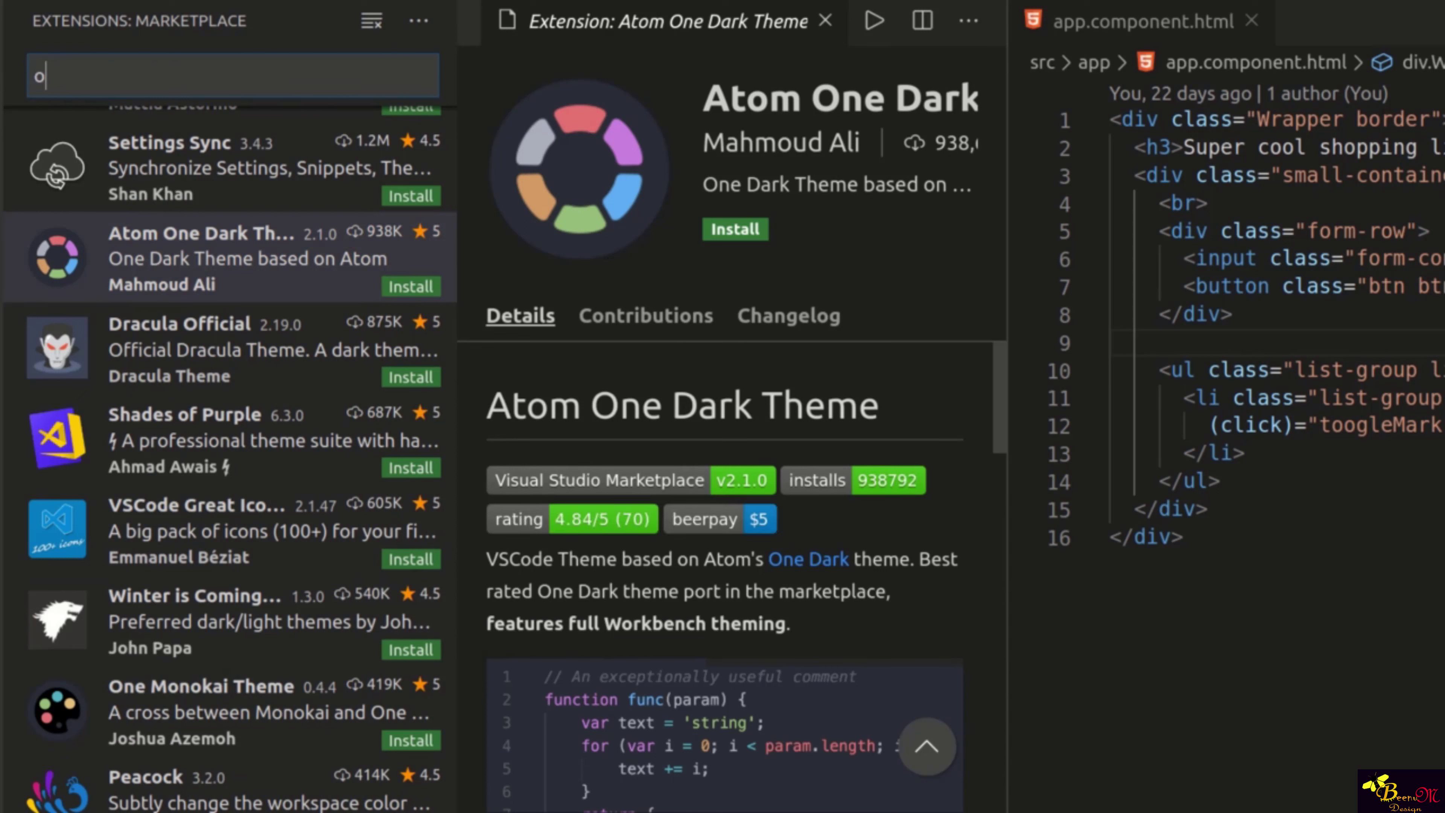
text(bsian)
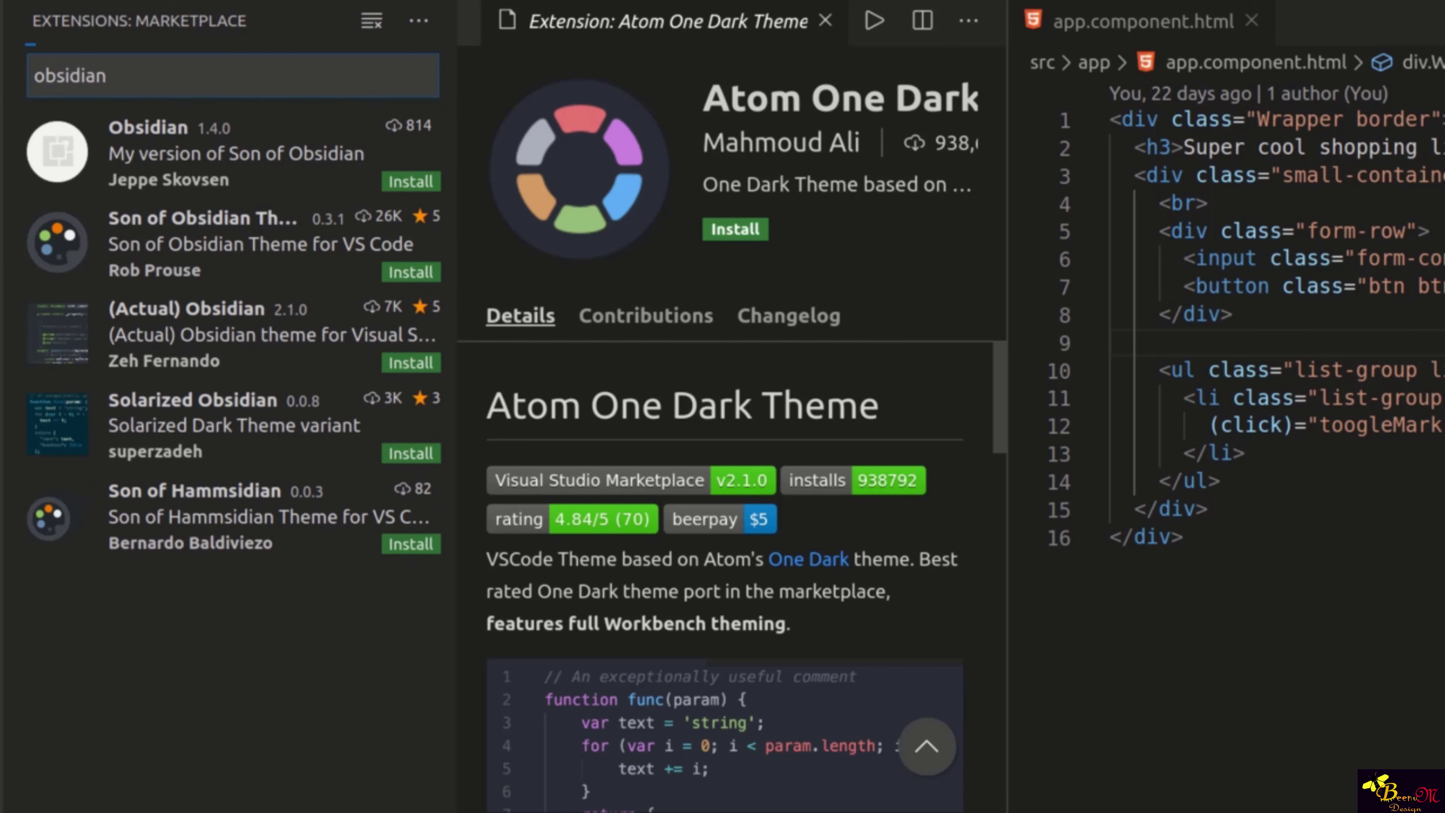
click(117, 317)
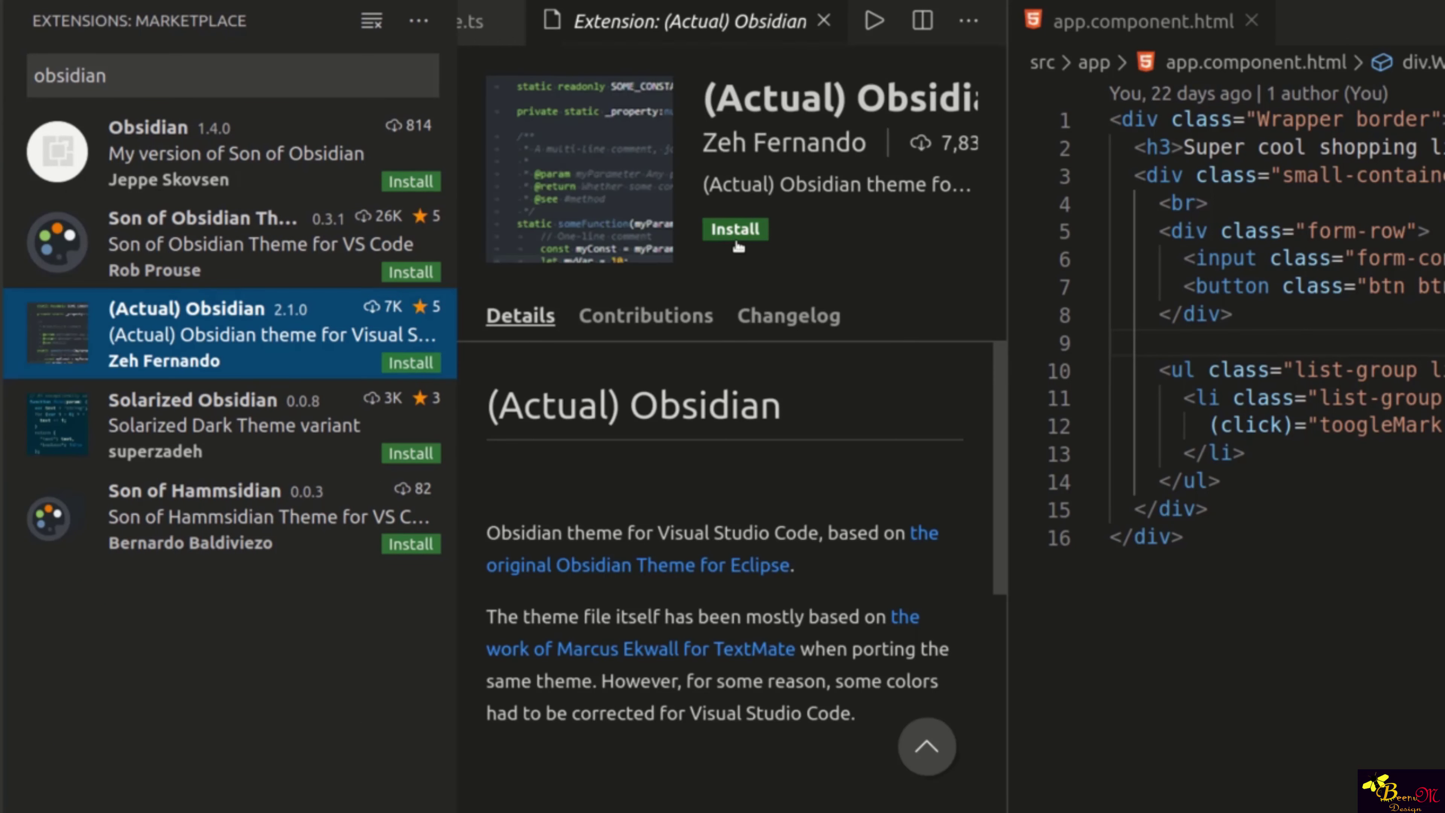